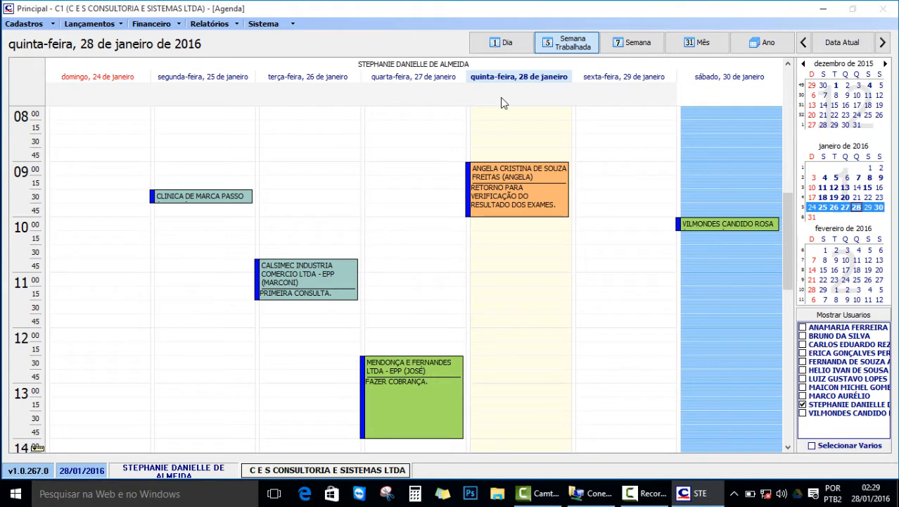
# Switch to the single-day view and look at 3 and 12 February.
pyautogui.click(502, 55)
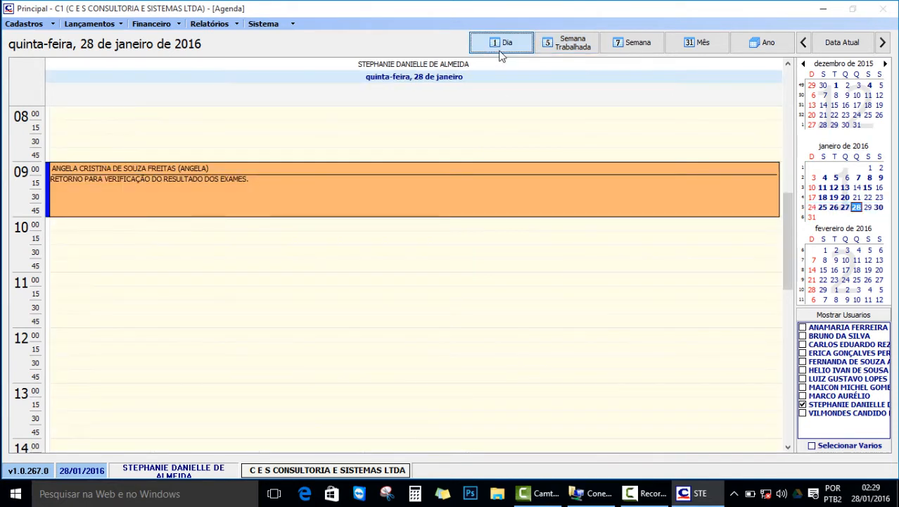
pyautogui.click(848, 251)
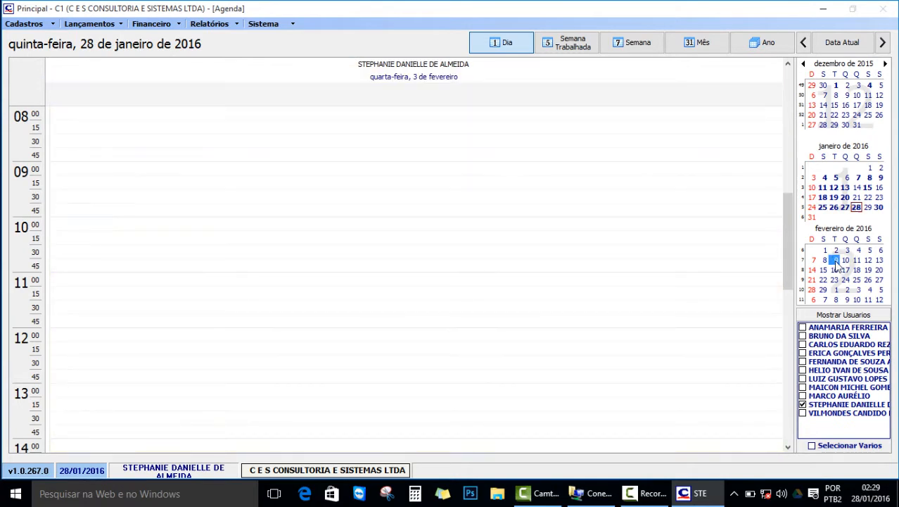
pyautogui.click(836, 261)
pyautogui.click(869, 261)
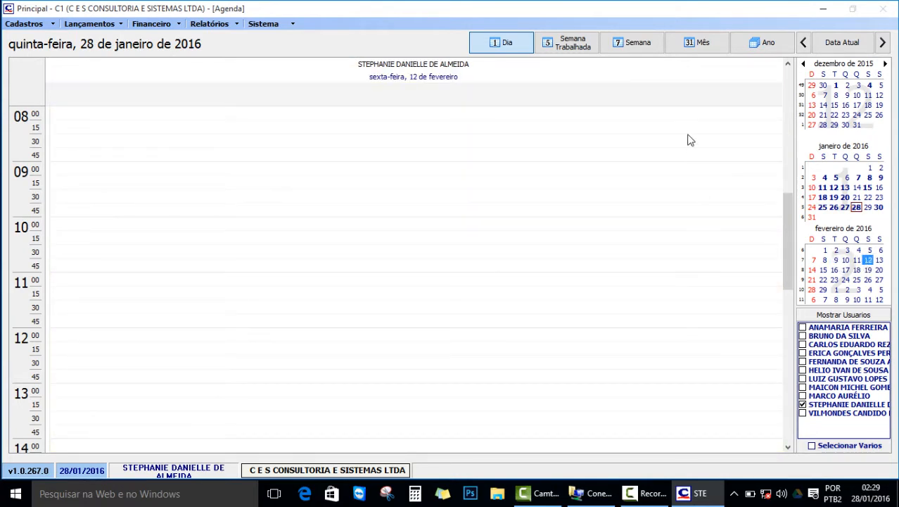
# Show the agenda by week and move forward through the weeks into spring 2016.
pyautogui.click(641, 53)
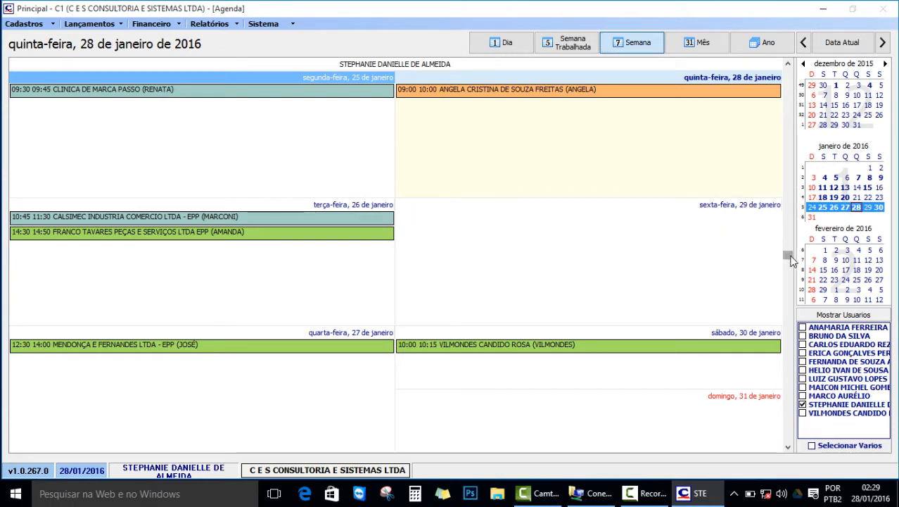
pyautogui.scroll(-6, 790, 259)
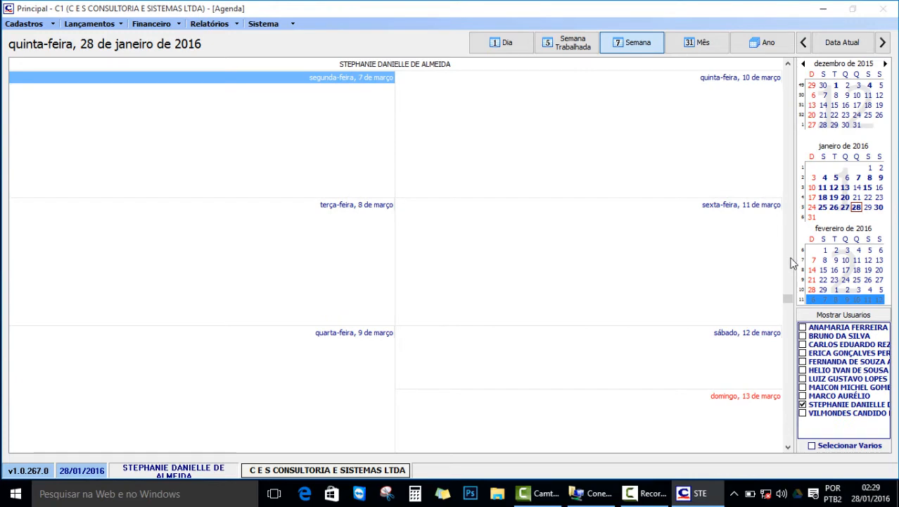
pyautogui.scroll(-6, 794, 263)
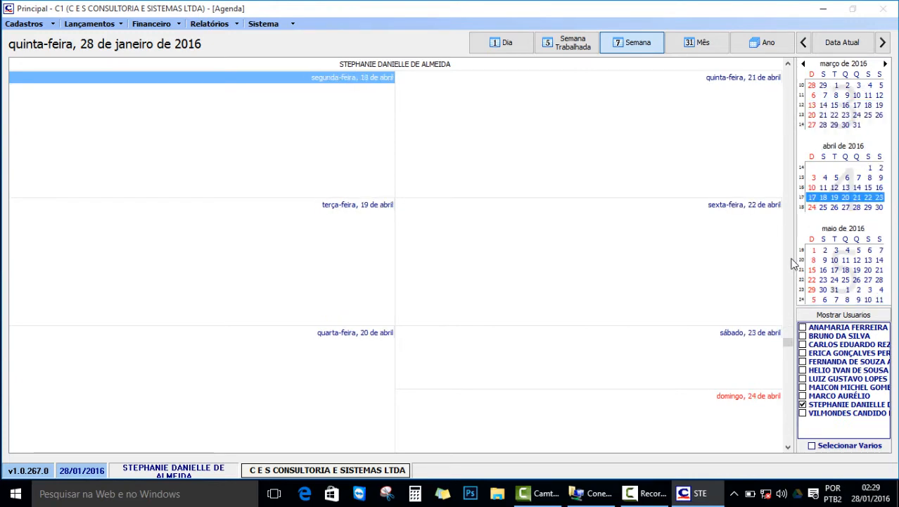
pyautogui.scroll(-6, 791, 262)
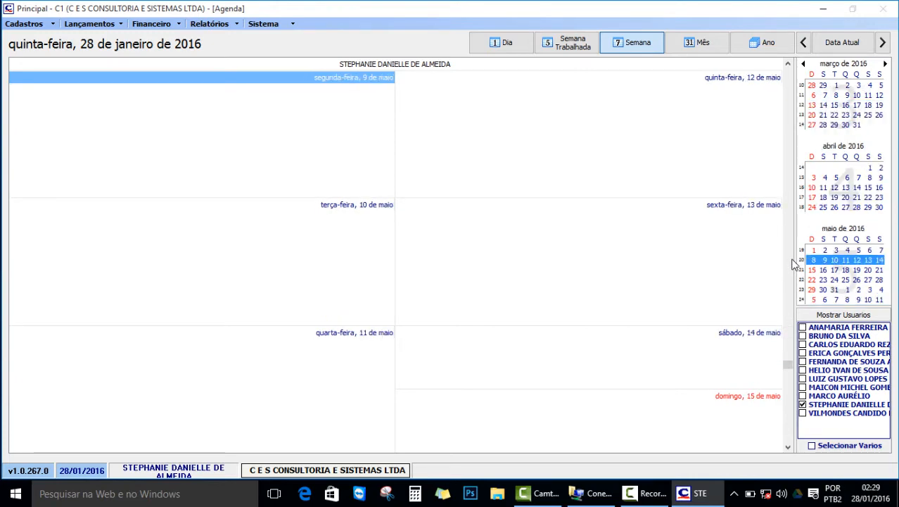
# Pass through the month and year views, then return to the 28 January day view.
pyautogui.click(706, 42)
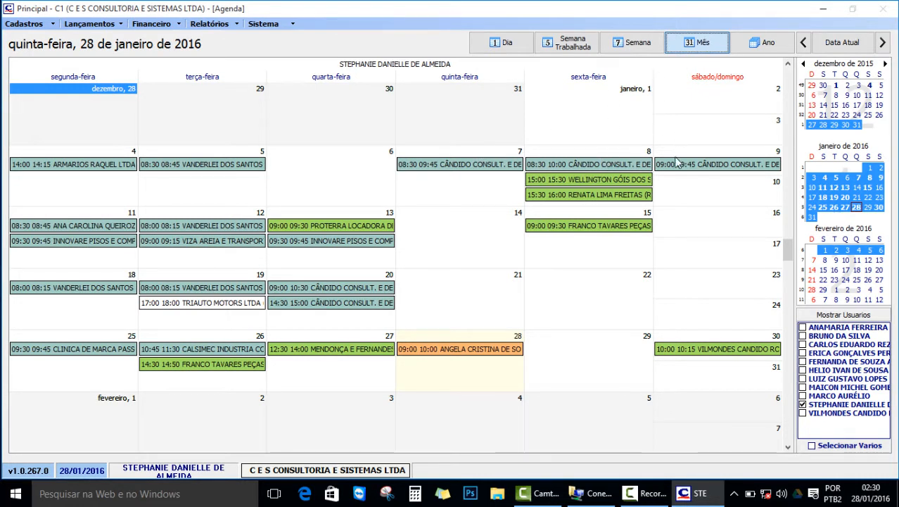
pyautogui.click(762, 43)
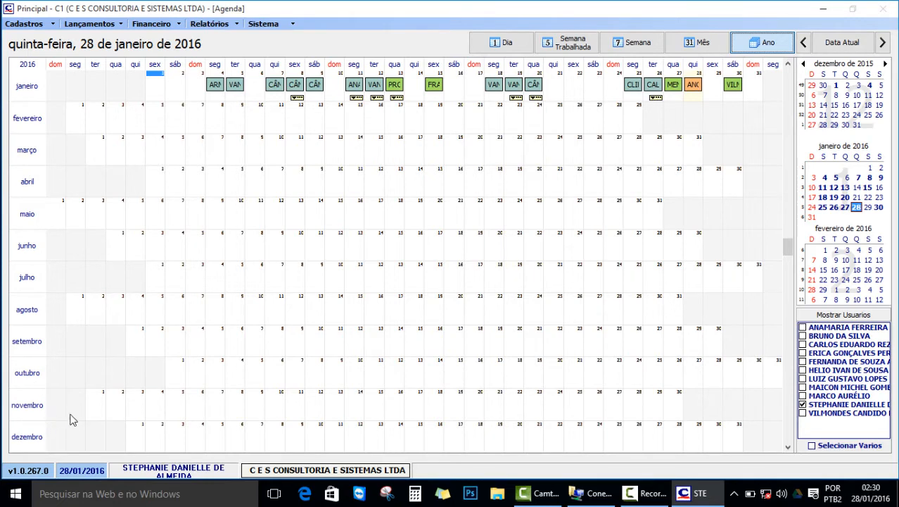
pyautogui.click(523, 43)
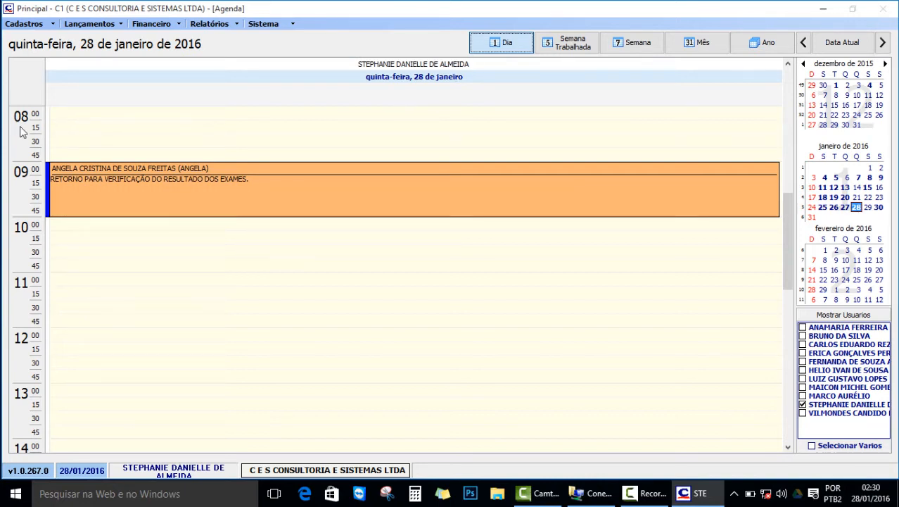
pyautogui.click(63, 136)
pyautogui.scroll(10, 63, 136)
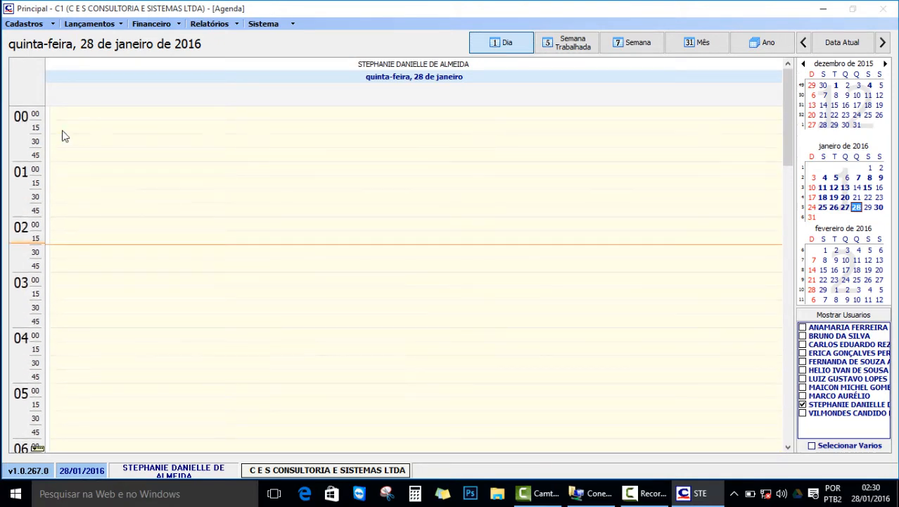
pyautogui.click(24, 114)
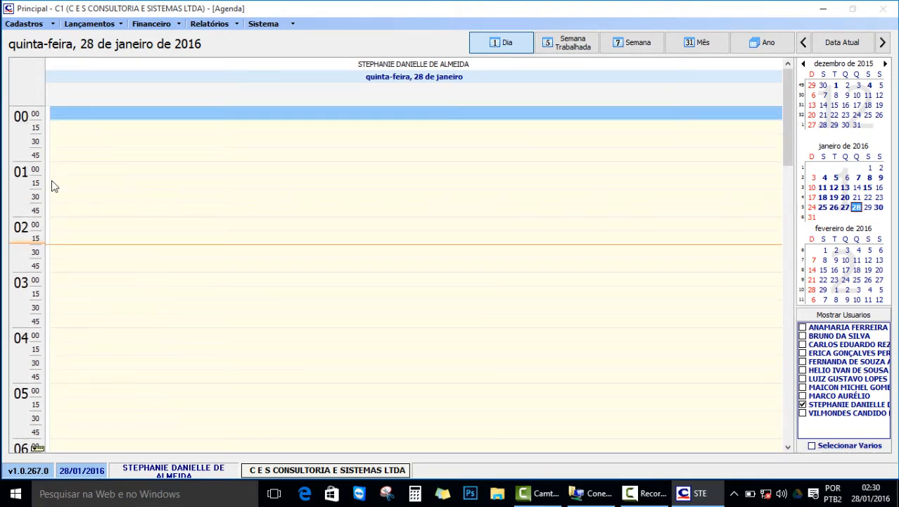
pyautogui.scroll(-3, 52, 181)
pyautogui.scroll(-15, 55, 184)
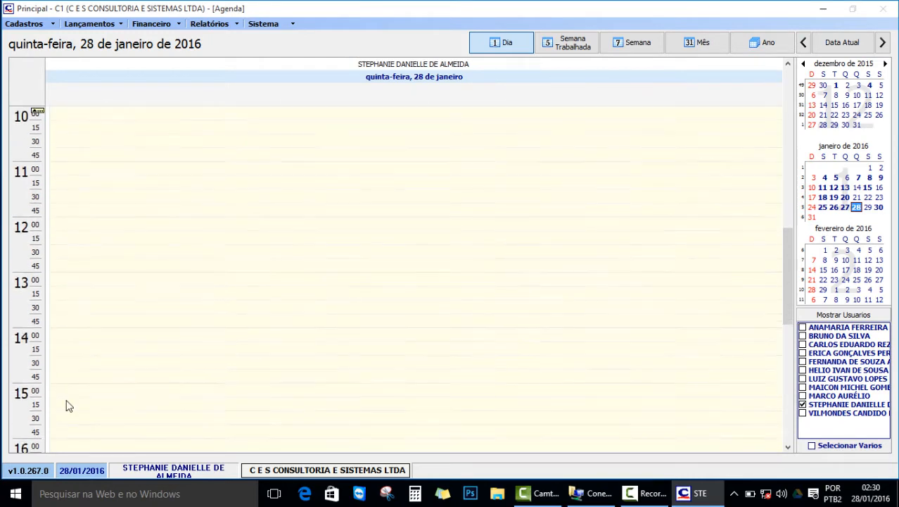
pyautogui.scroll(-6, 68, 406)
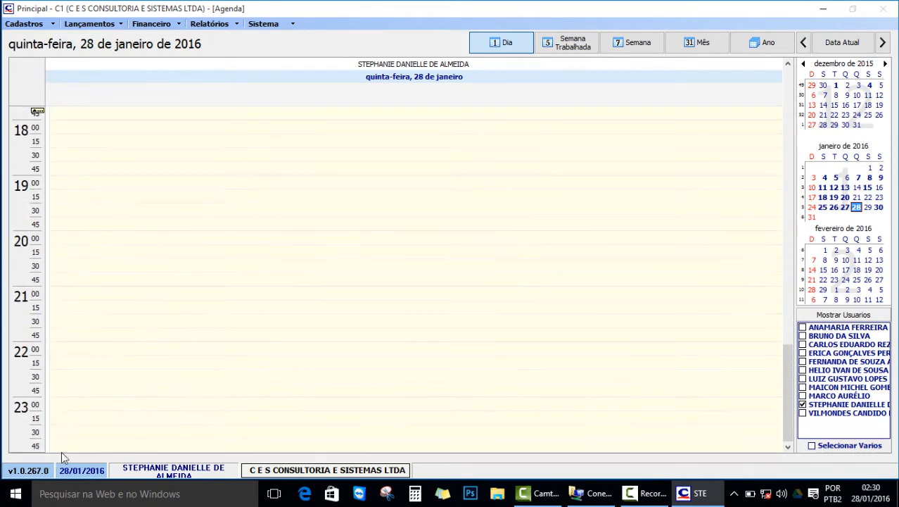
pyautogui.scroll(8, 58, 411)
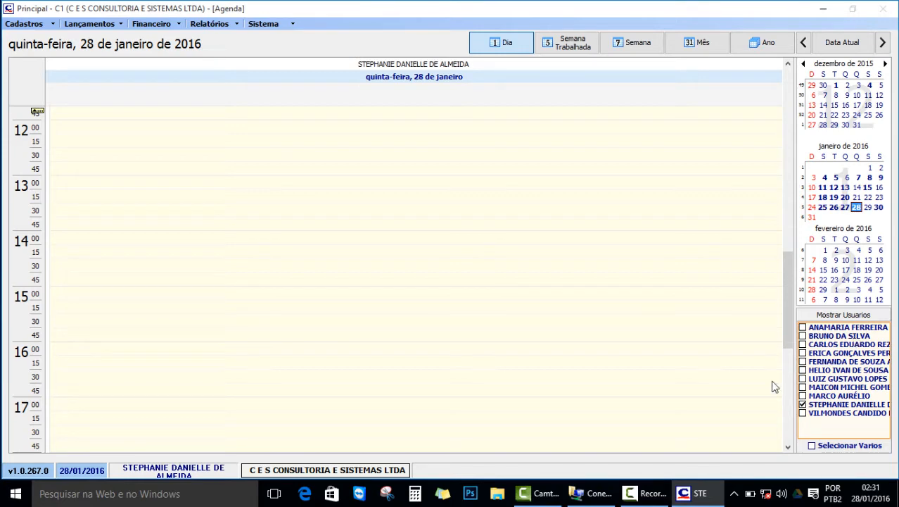
pyautogui.scroll(5, 675, 301)
pyautogui.scroll(1, 675, 302)
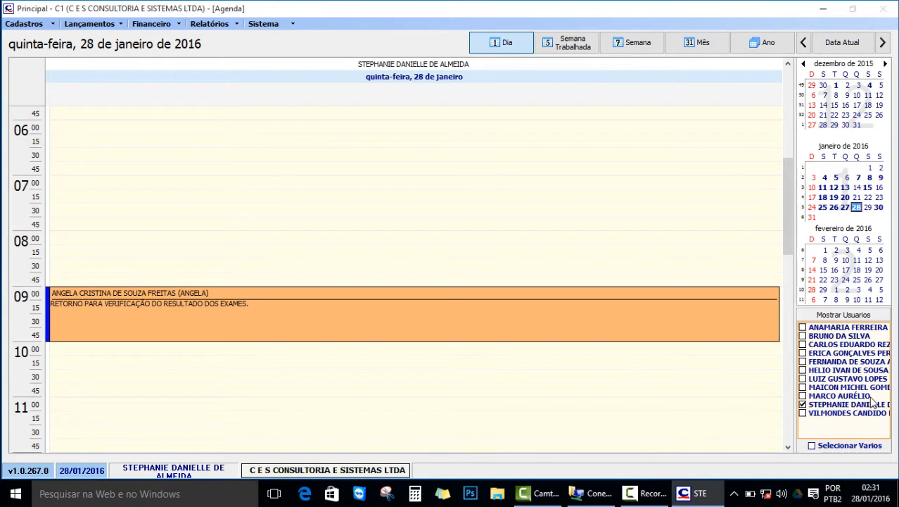
# Clear the user filter so 28 January also shows the 11:40–12:30 first consultation.
pyautogui.click(803, 406)
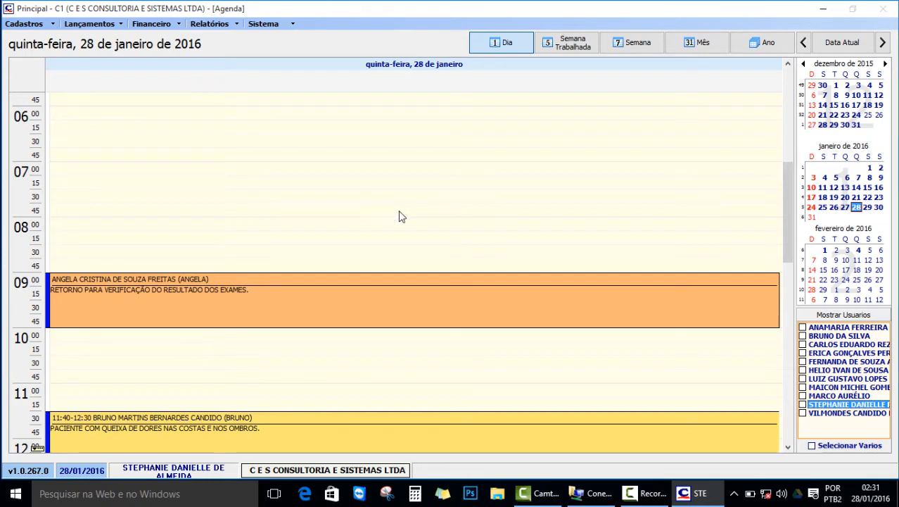
pyautogui.scroll(-4, 399, 212)
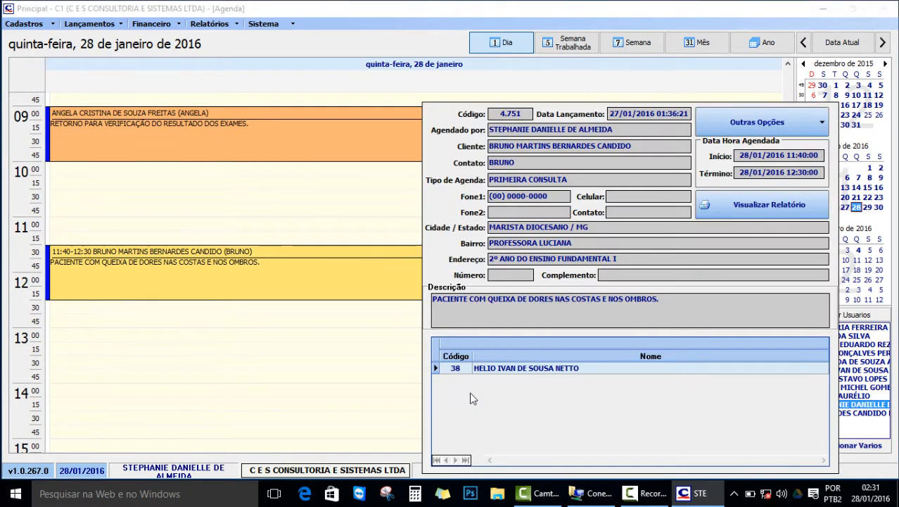
pyautogui.scroll(2, 288, 371)
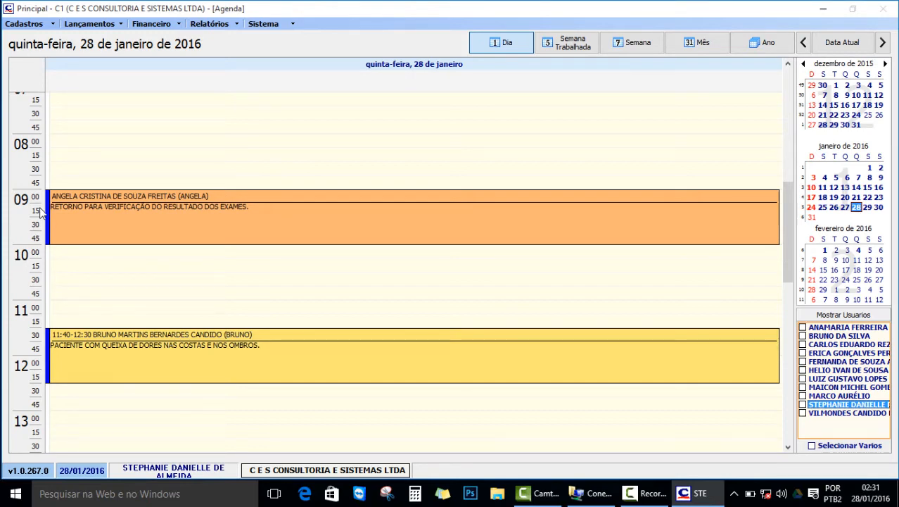
pyautogui.doubleClick(92, 213)
pyautogui.moveTo(283, 227)
pyautogui.scroll(-5, 95, 277)
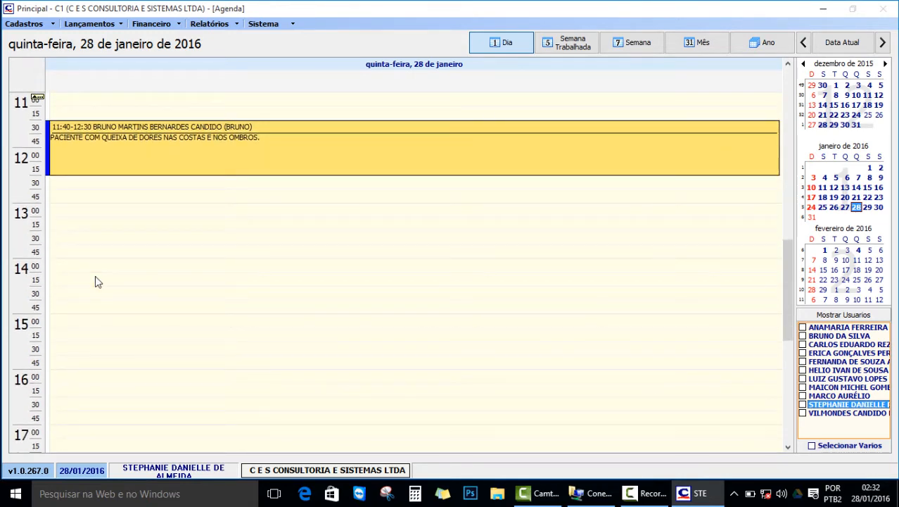
pyautogui.click(90, 298)
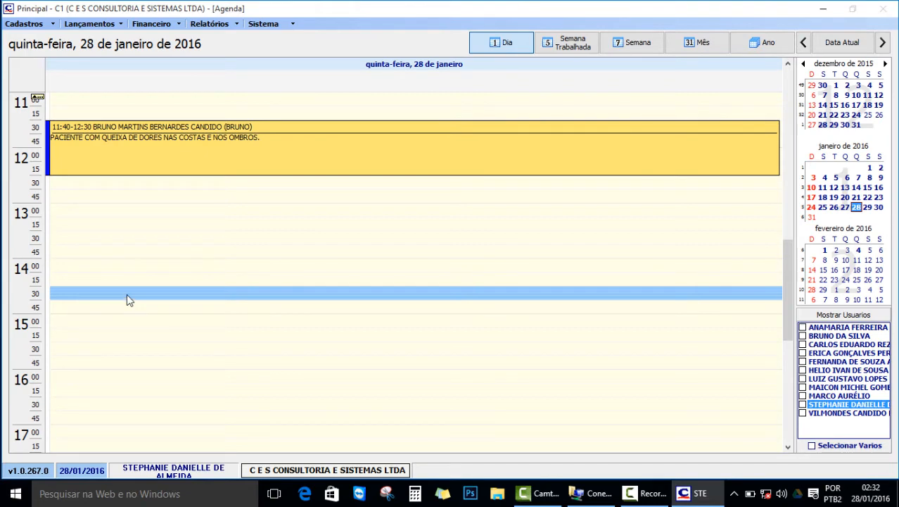
# Create a 14:30–14:45 appointment on 28/01/2016 and bring up the client search list.
pyautogui.doubleClick(127, 294)
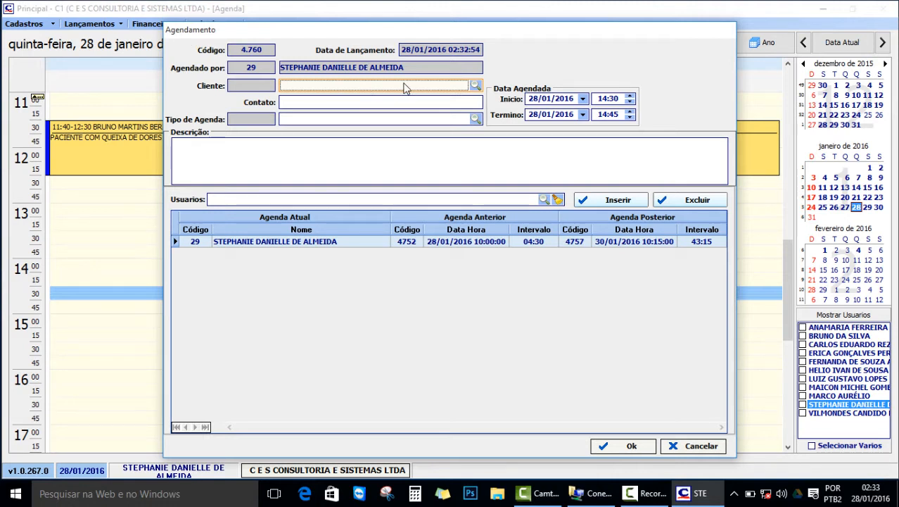
pyautogui.click(475, 86)
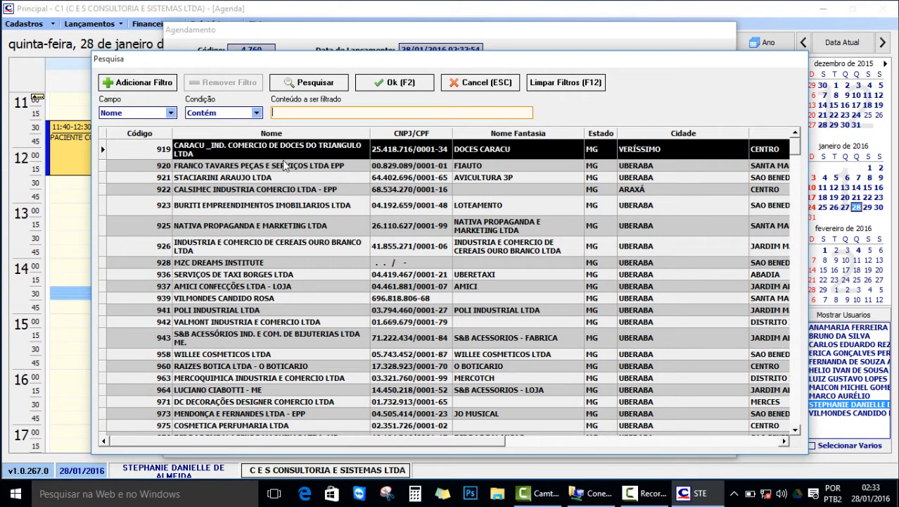
pyautogui.click(285, 209)
pyautogui.scroll(-2, 288, 220)
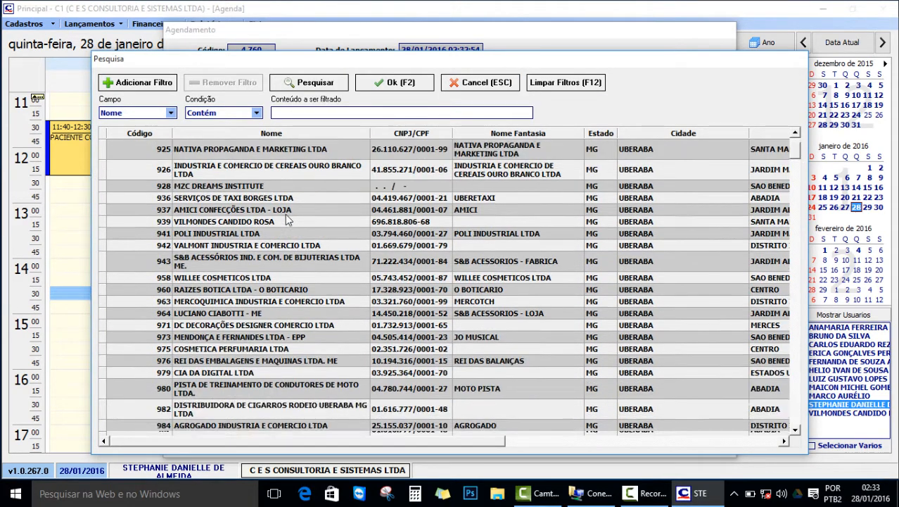
pyautogui.scroll(-20, 287, 220)
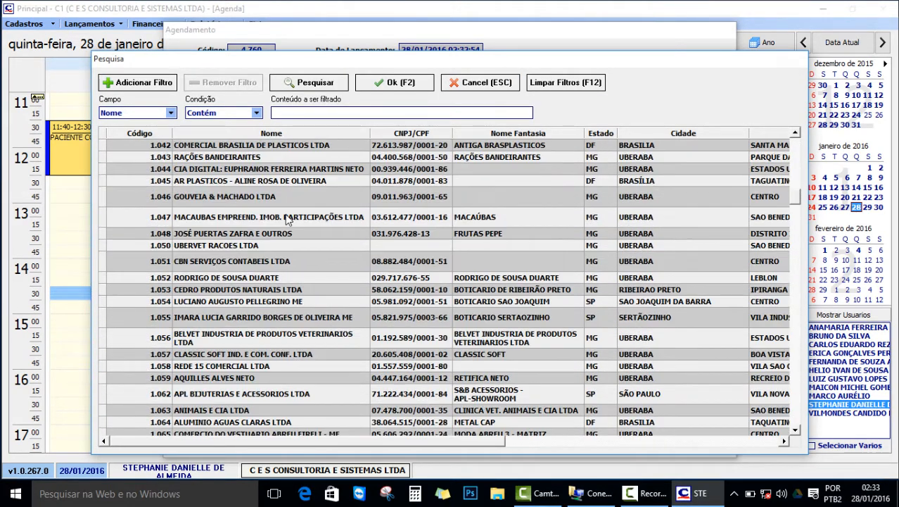
pyautogui.scroll(-2, 287, 220)
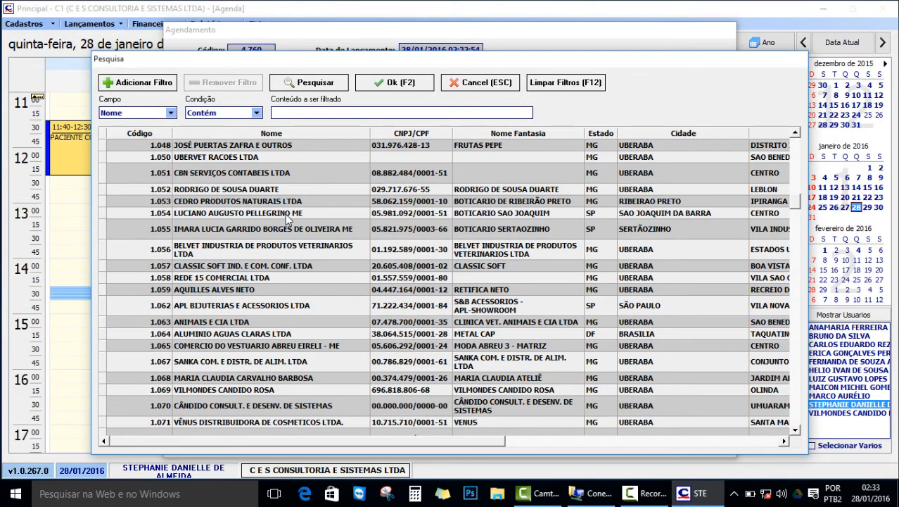
pyautogui.scroll(17, 286, 220)
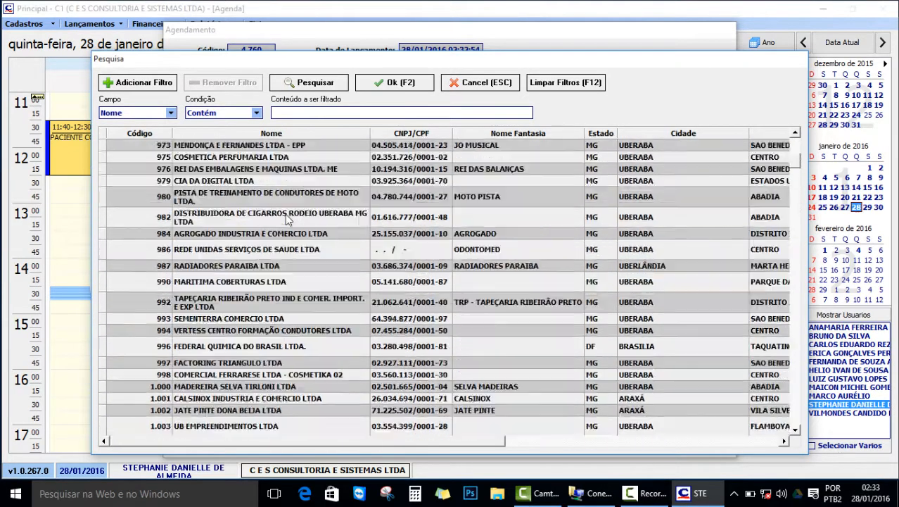
pyautogui.scroll(3, 286, 219)
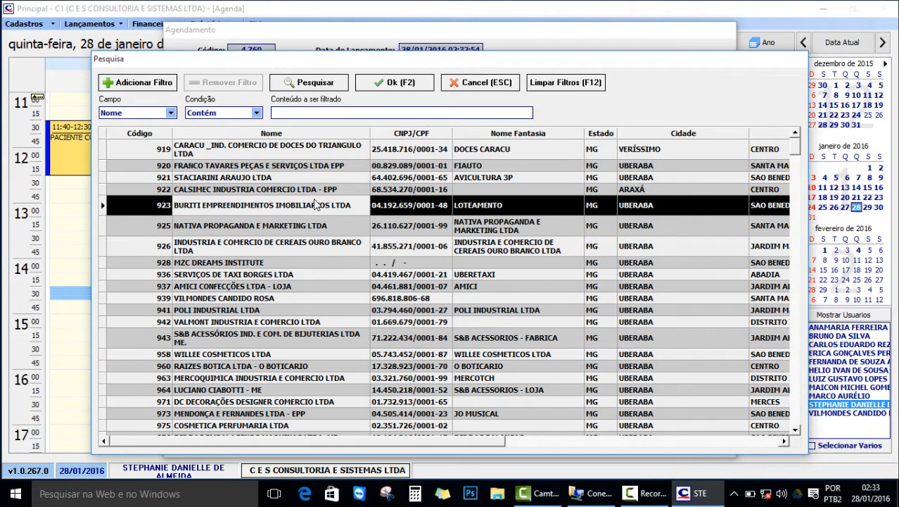
pyautogui.click(226, 135)
pyautogui.scroll(10, 268, 206)
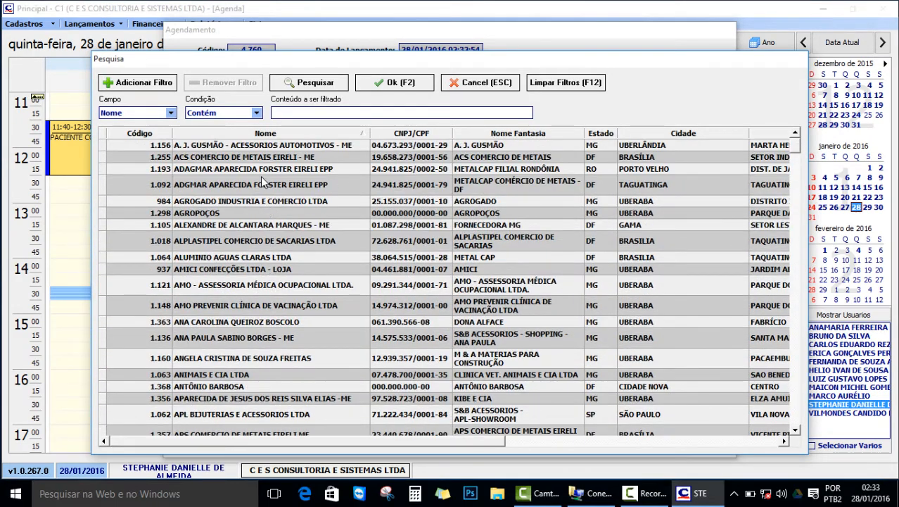
pyautogui.scroll(-10, 260, 176)
pyautogui.scroll(-7, 260, 180)
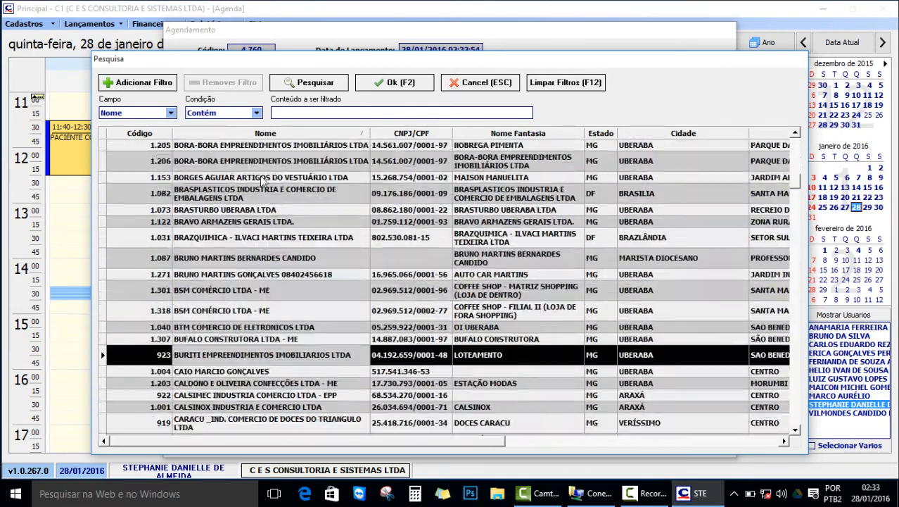
pyautogui.click(393, 112)
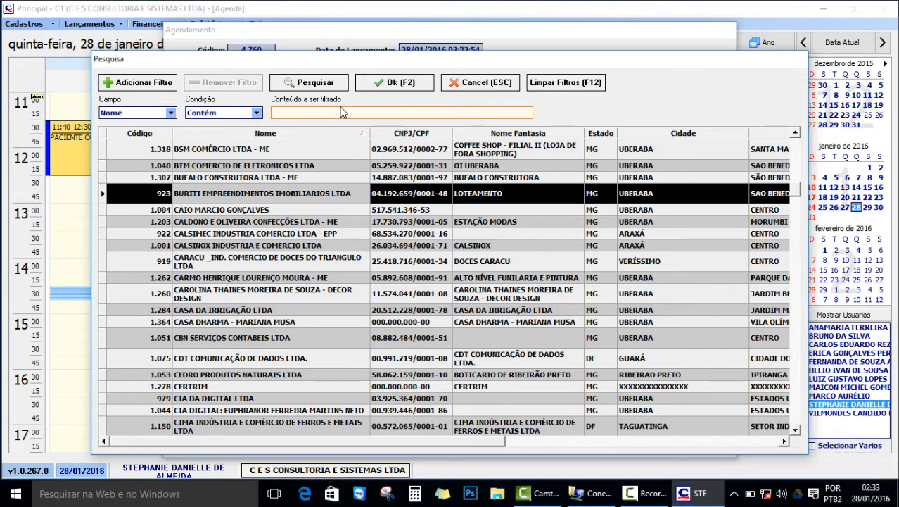
# Filter the client list by the client's first name and compare the two matches.
pyautogui.write('BRUNO')
pyautogui.press('Return')
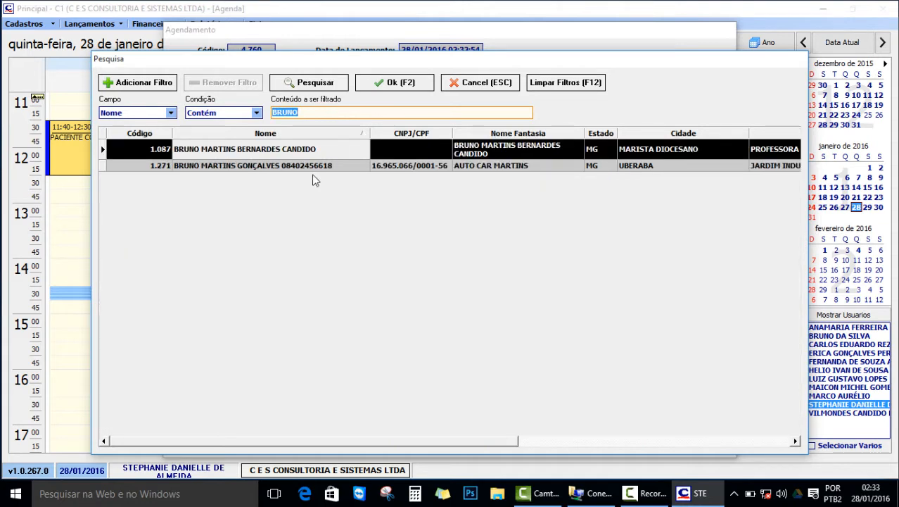
pyautogui.click(295, 162)
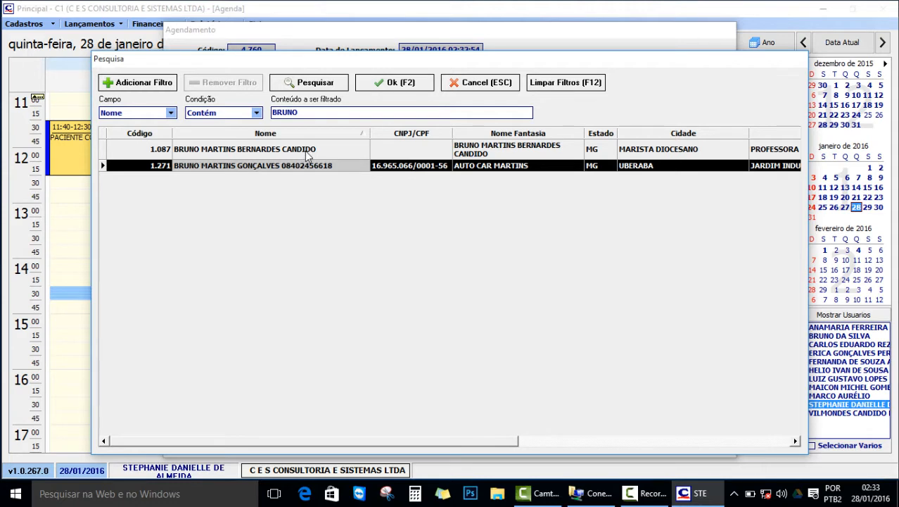
pyautogui.click(307, 155)
pyautogui.click(311, 167)
pyautogui.click(348, 149)
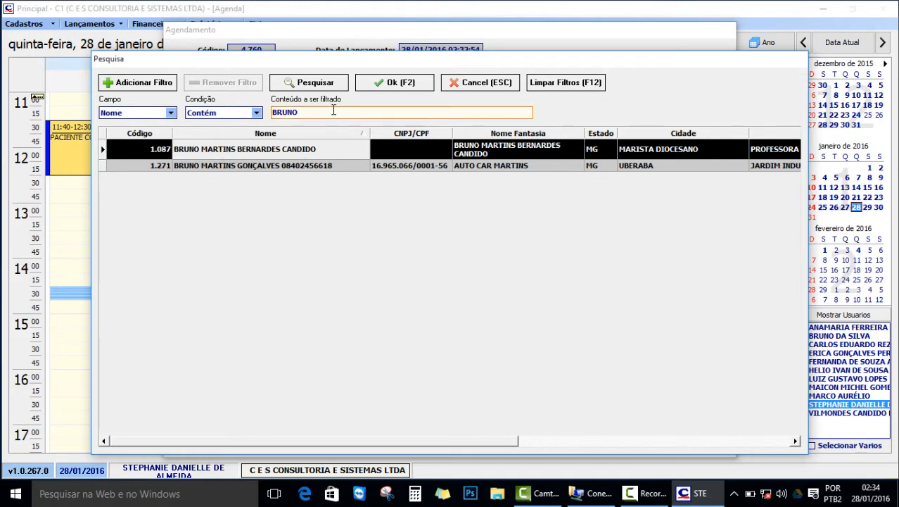
# Keep the Nome / Contém filter and assign the first matching client to the appointment.
pyautogui.click(173, 115)
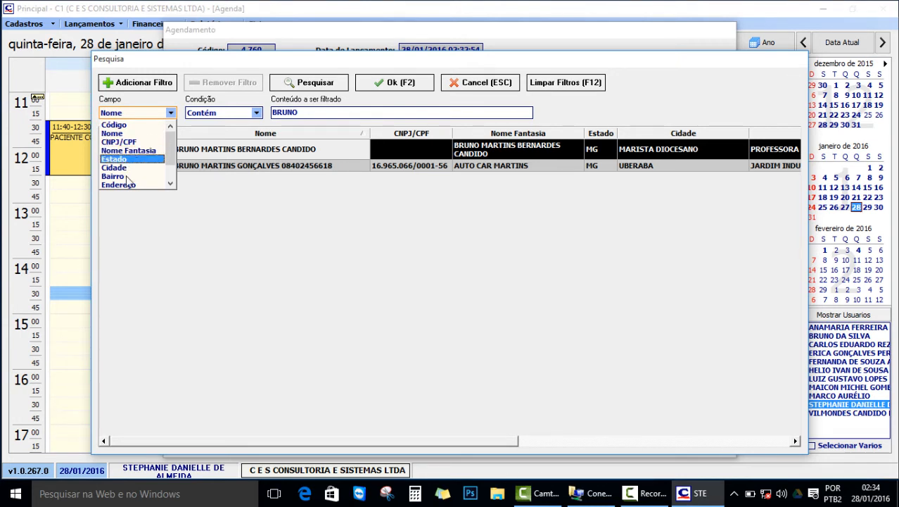
pyautogui.click(259, 115)
pyautogui.click(257, 113)
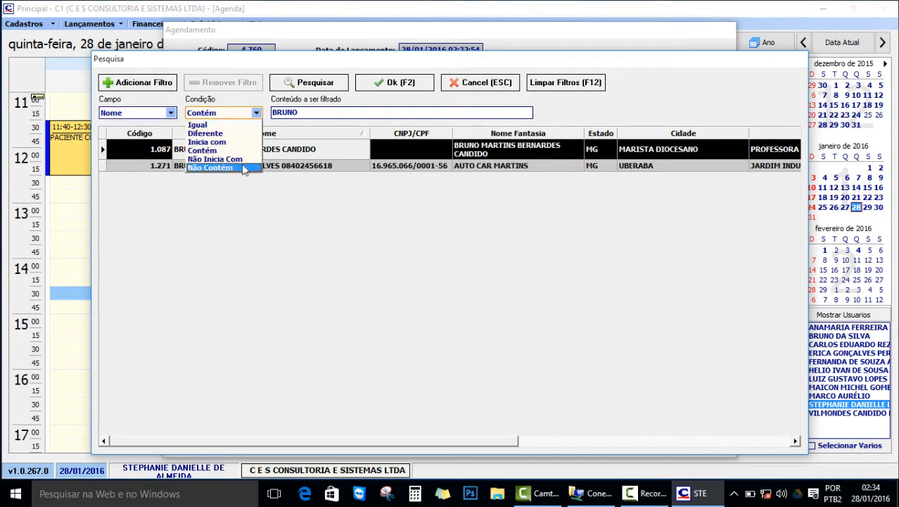
pyautogui.click(247, 196)
pyautogui.doubleClick(296, 154)
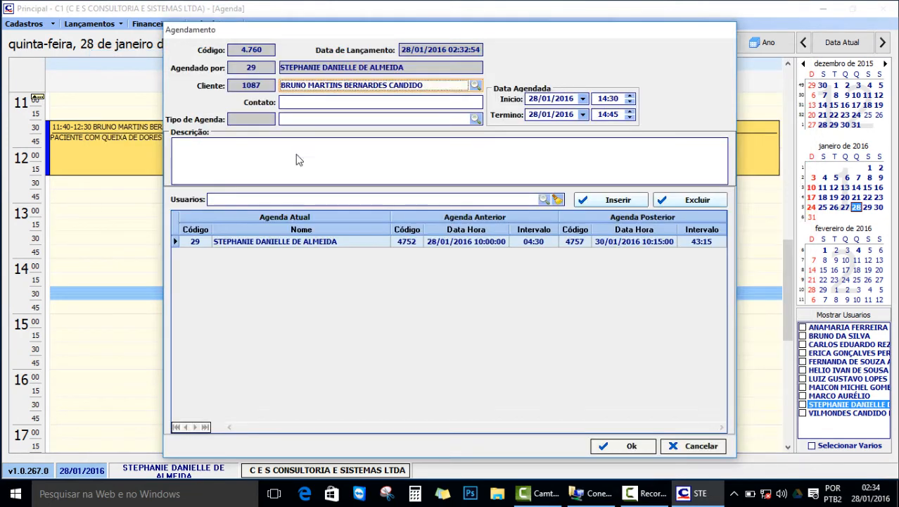
# Enter the client's first name as the contact, then bring up the appointment-type list.
pyautogui.click(323, 104)
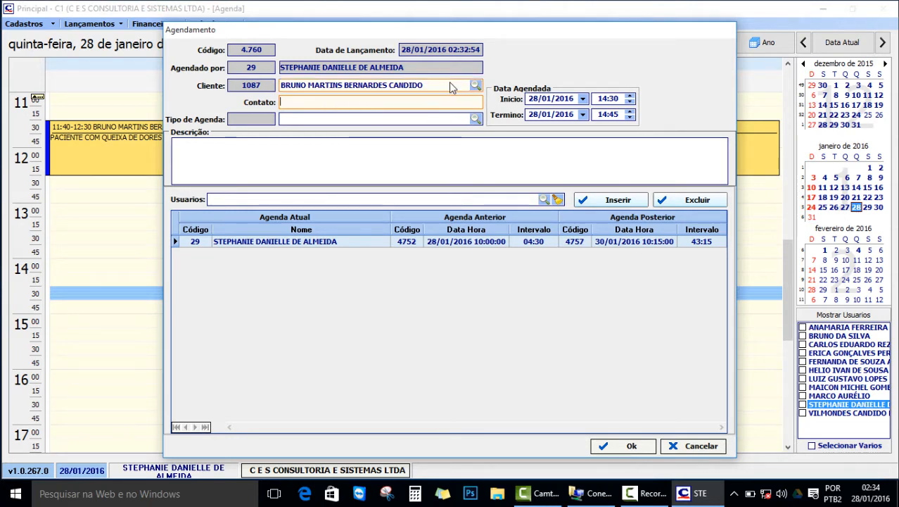
pyautogui.write('BRUNO')
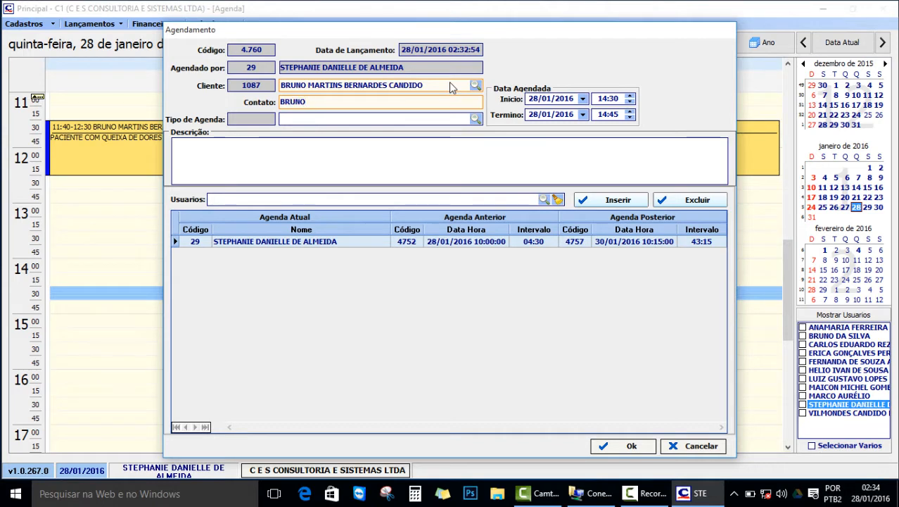
pyautogui.click(475, 119)
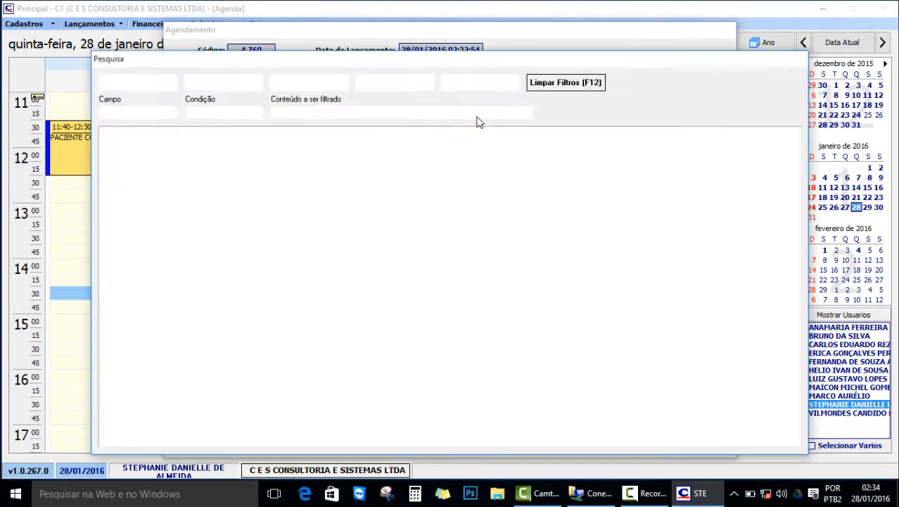
# Sort appointment types by description and choose CONSULTA (code 13).
pyautogui.click(291, 133)
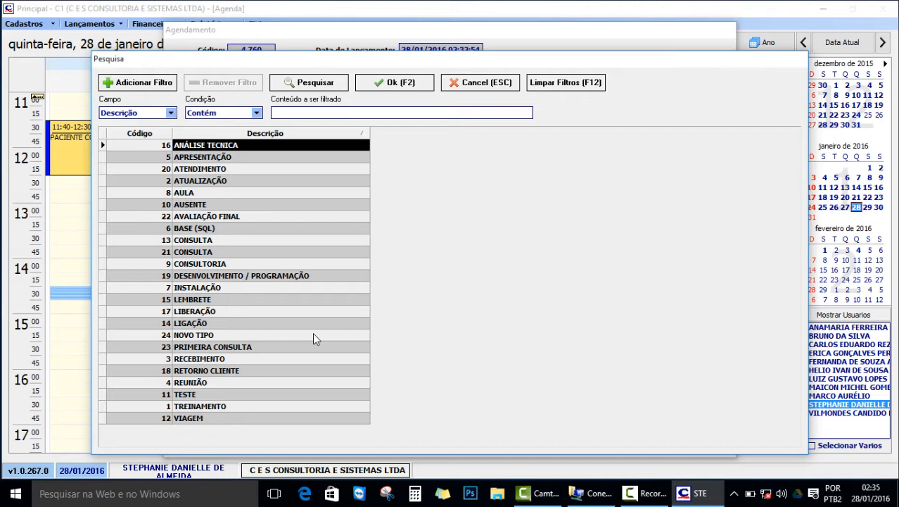
pyautogui.click(202, 159)
pyautogui.click(204, 169)
pyautogui.click(202, 183)
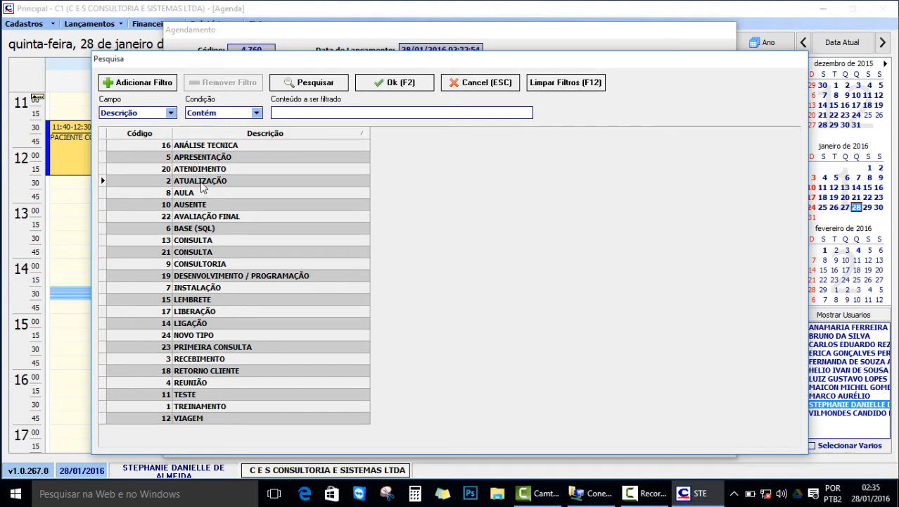
pyautogui.click(201, 195)
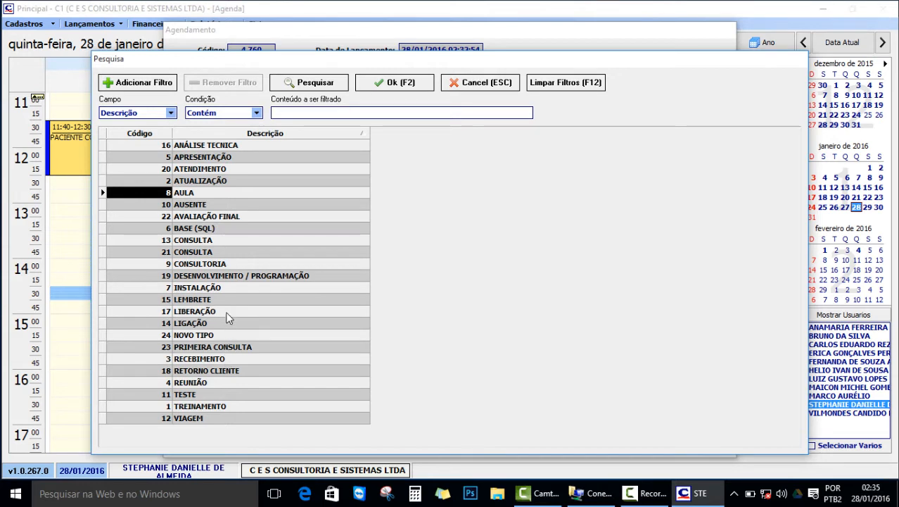
pyautogui.click(211, 240)
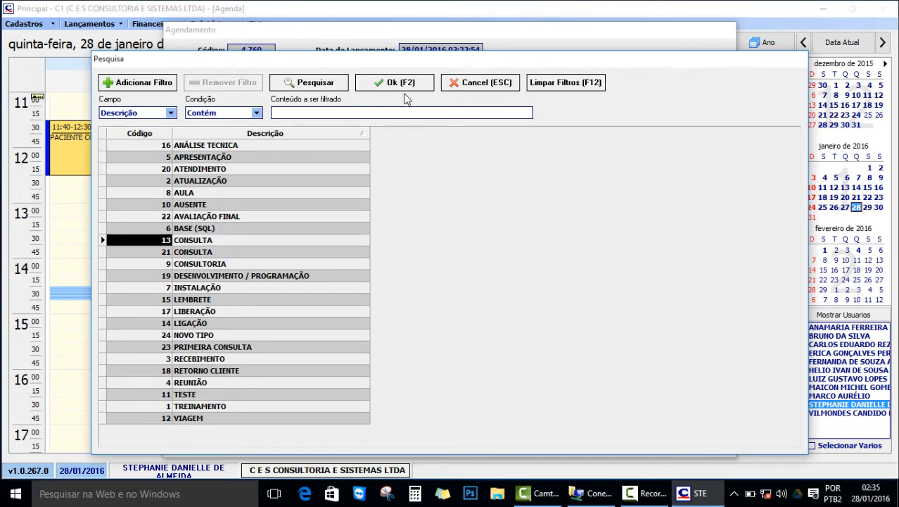
pyautogui.doubleClick(224, 239)
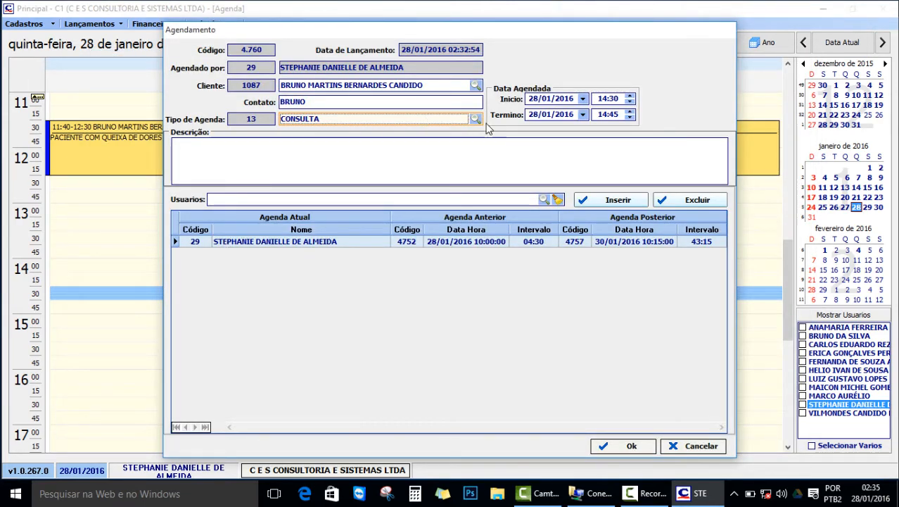
# Change the appointment's time from 14:30–14:45 to 14:40–16:00.
pyautogui.click(624, 99)
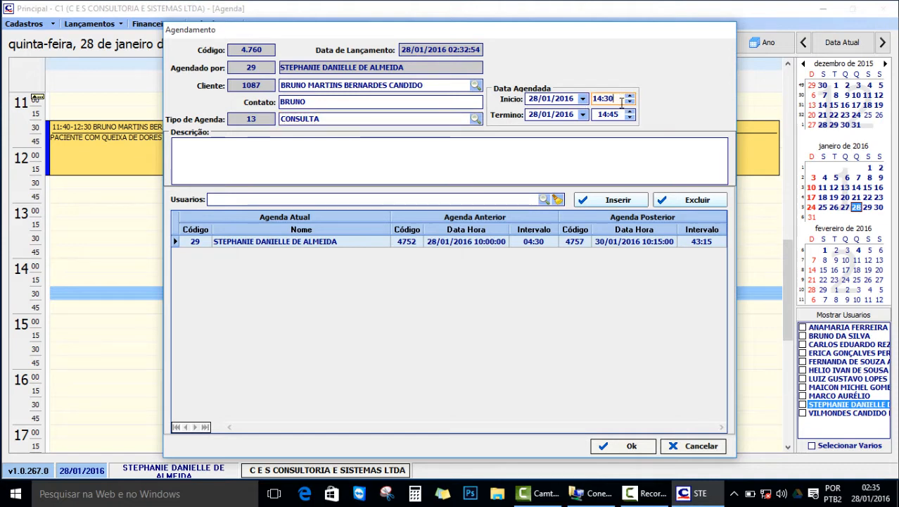
pyautogui.click(621, 114)
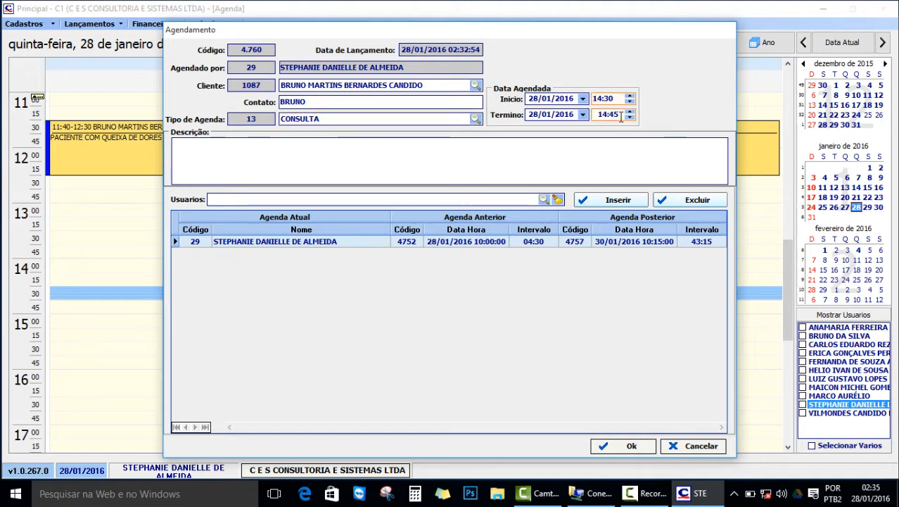
pyautogui.click(568, 99)
pyautogui.click(575, 116)
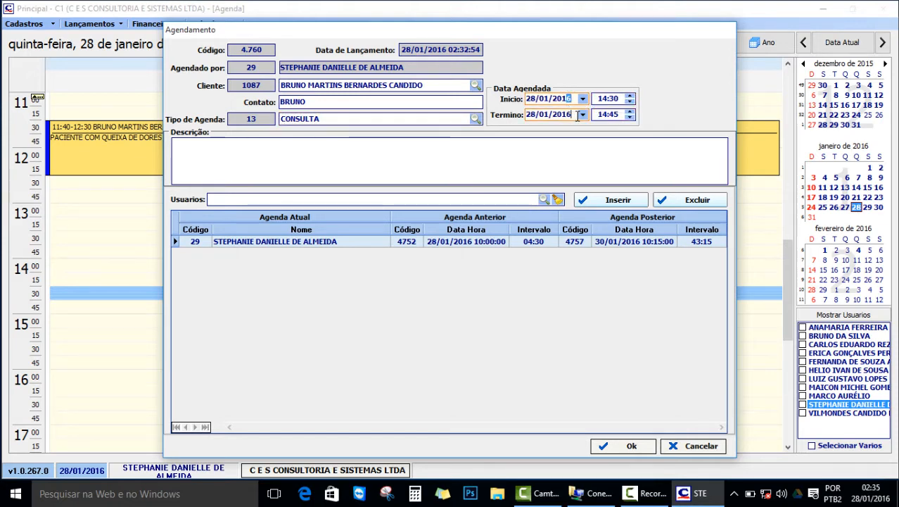
pyautogui.click(622, 98)
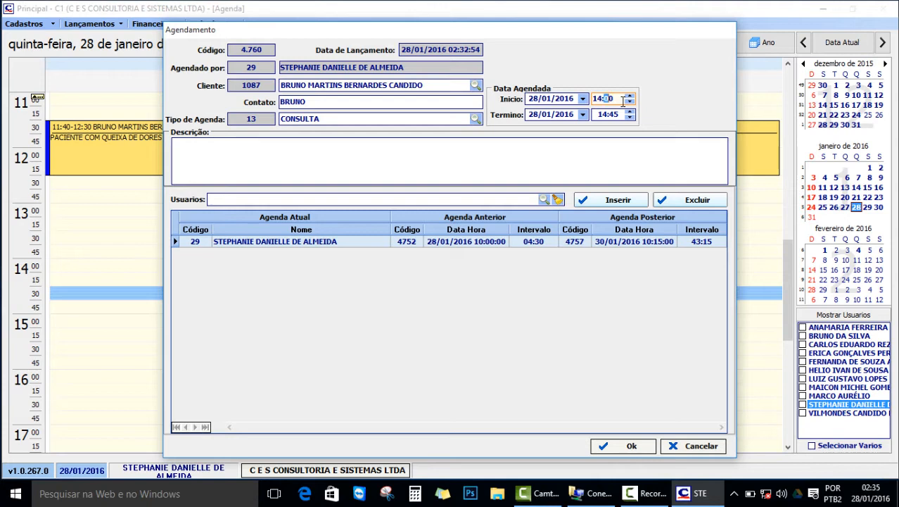
pyautogui.write('4')
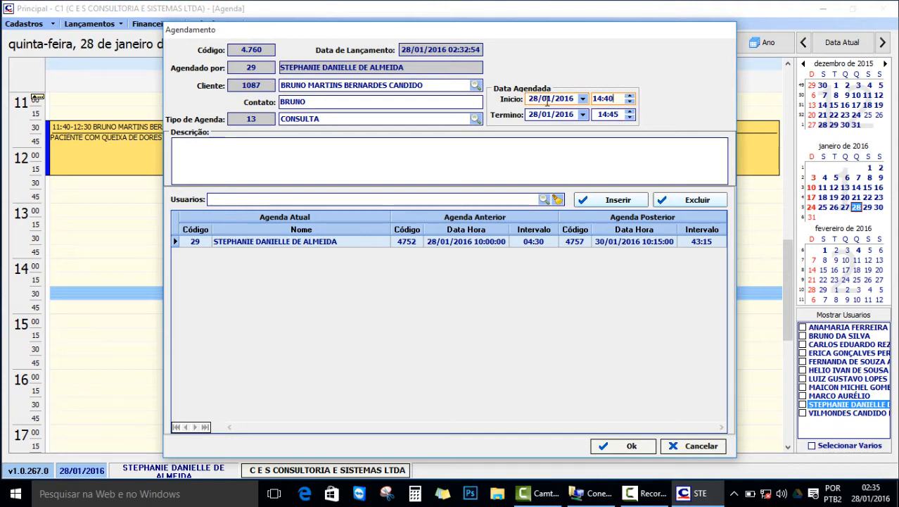
pyautogui.click(614, 116)
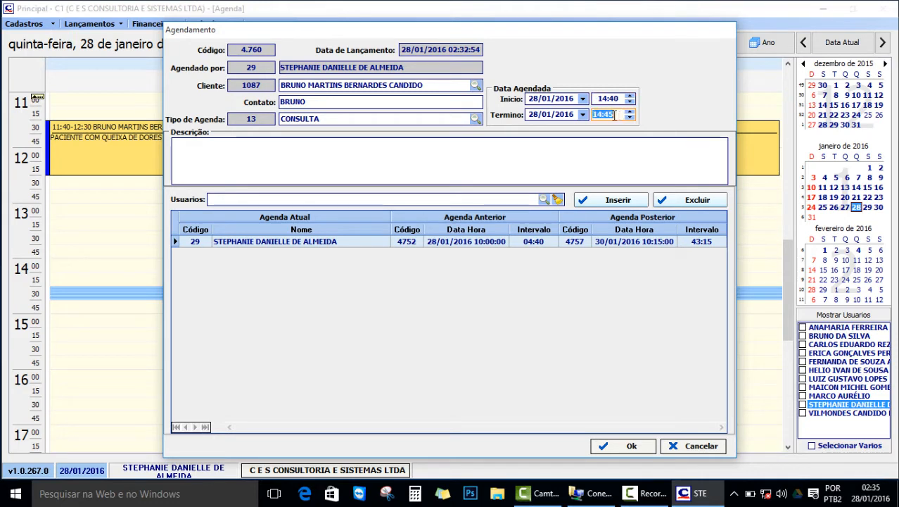
pyautogui.write('16:00')
pyautogui.click(433, 149)
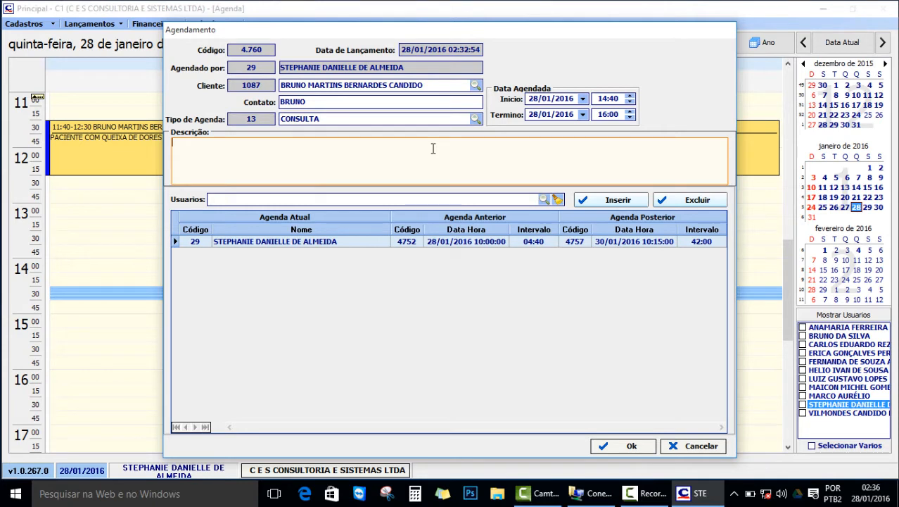
# Enter 'PACIENTE COM DORES NAS COSTAS.' as the appointment description.
pyautogui.write('PACIENTE COM DO')
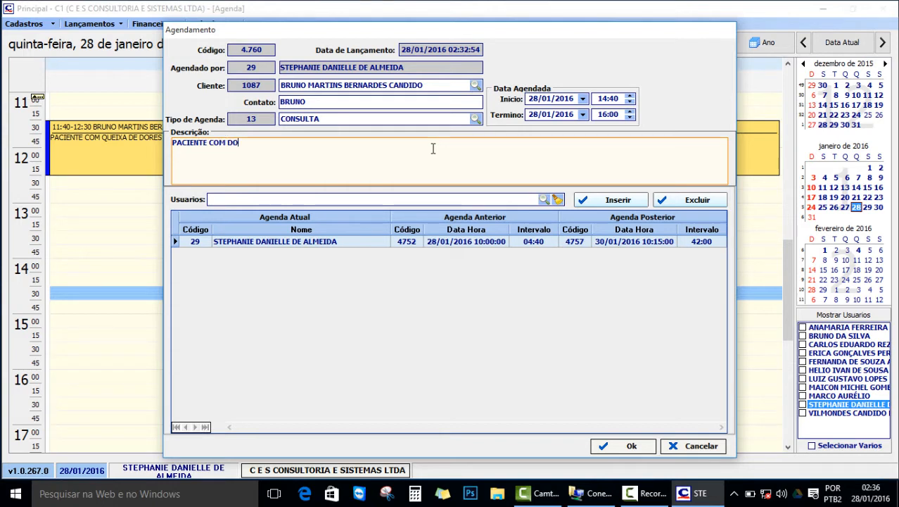
pyautogui.write('RES NAS COSTAS')
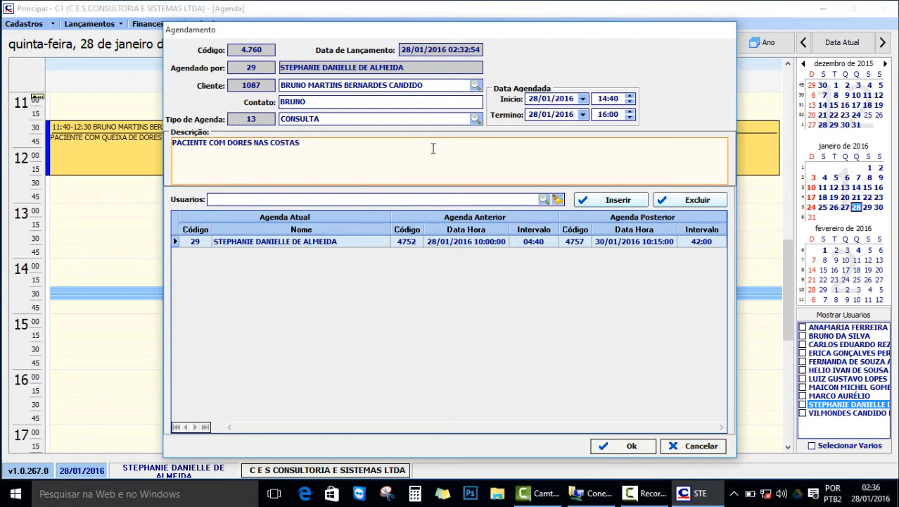
pyautogui.write('.')
# Add another user to the appointment and remove the first assigned user, leaving user code 28.
pyautogui.click(547, 200)
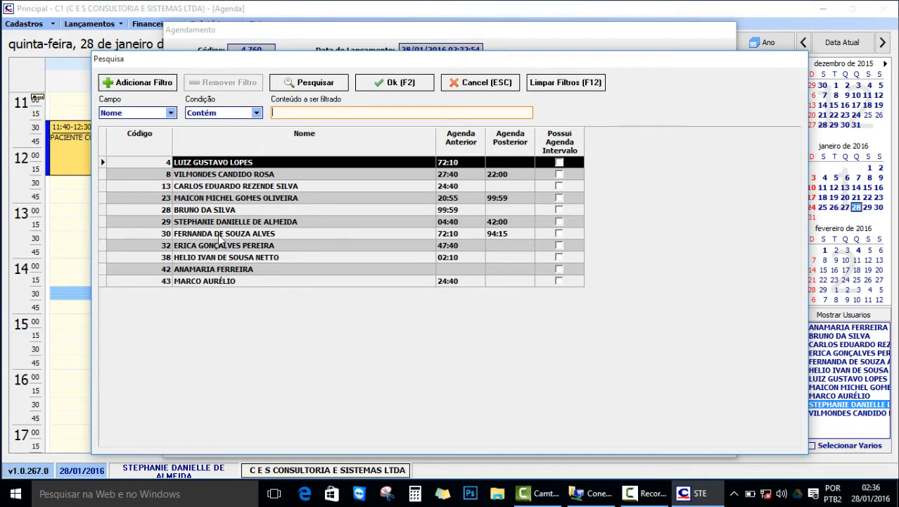
pyautogui.click(217, 213)
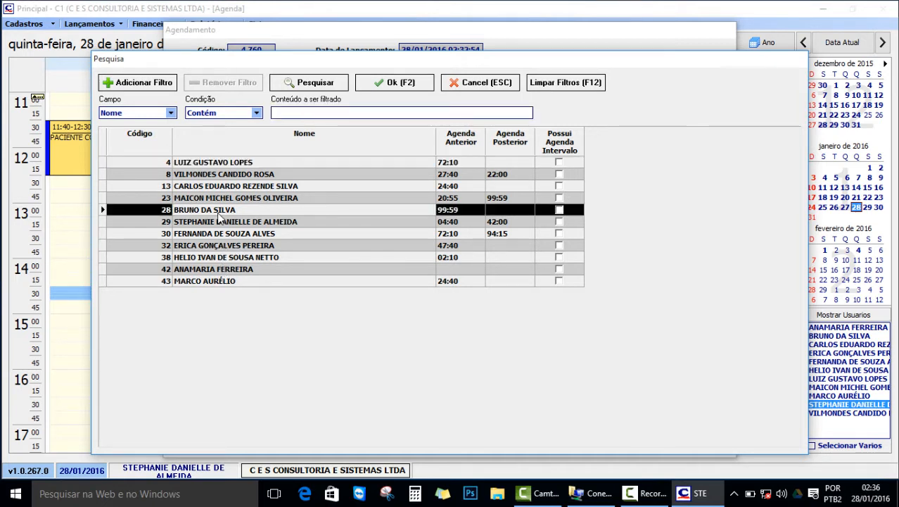
pyautogui.click(413, 111)
pyautogui.doubleClick(273, 210)
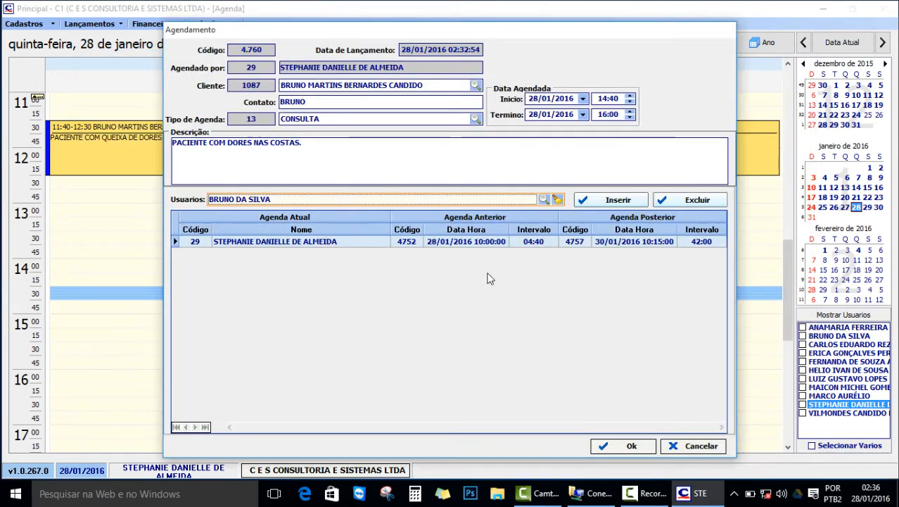
pyautogui.click(614, 200)
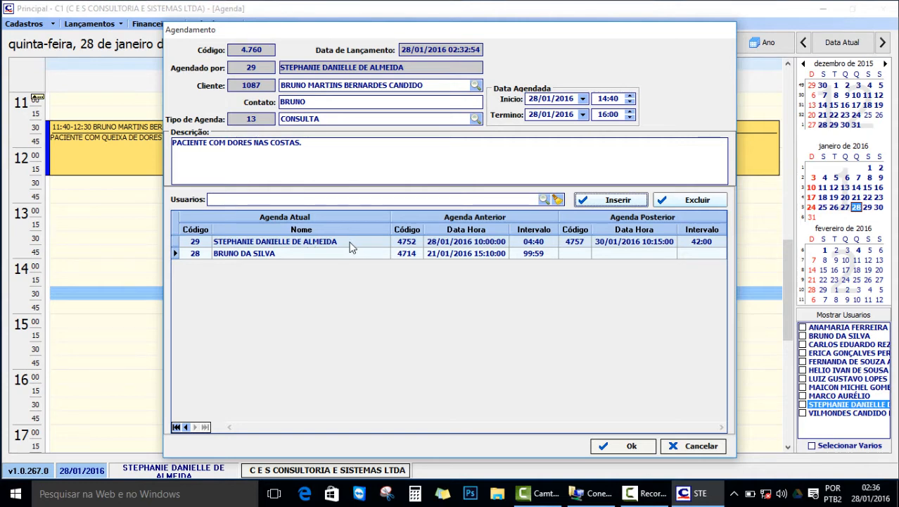
pyautogui.click(177, 241)
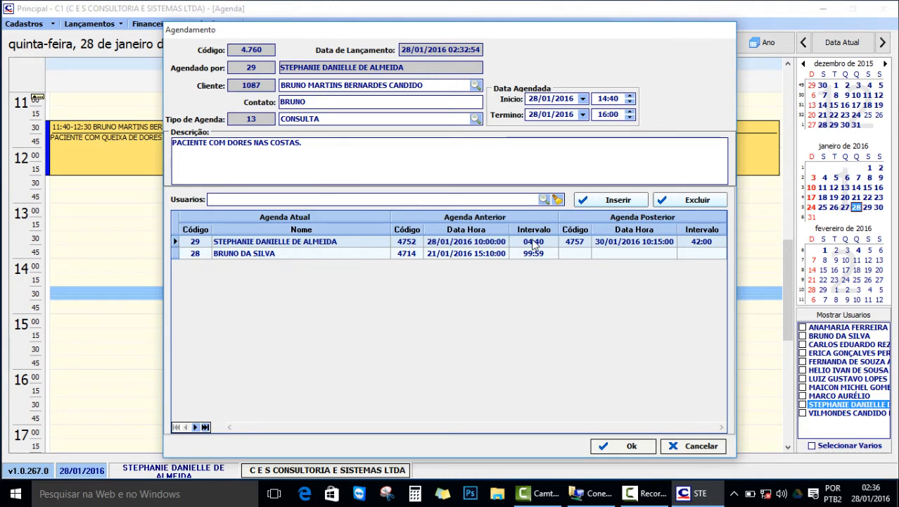
pyautogui.click(670, 202)
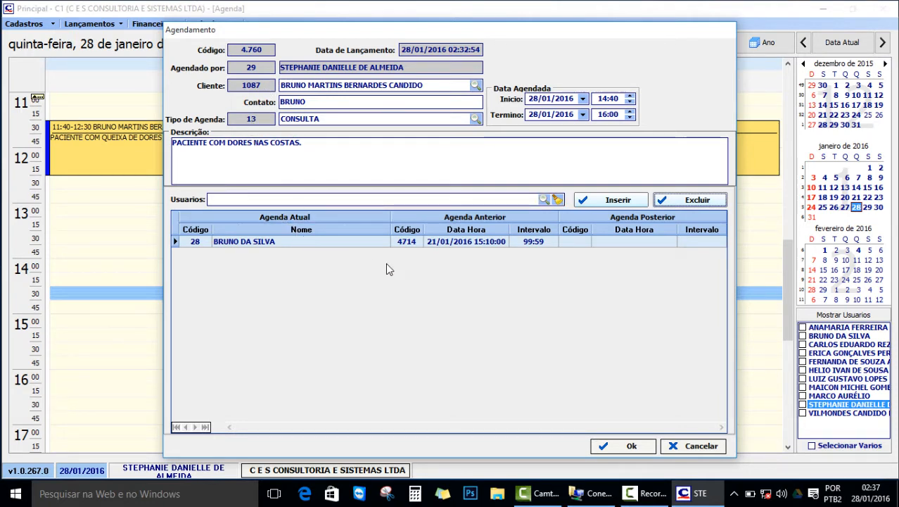
# Save the back-pain consultation so it sits on 28 January from 14:40 to 16:00.
pyautogui.click(630, 451)
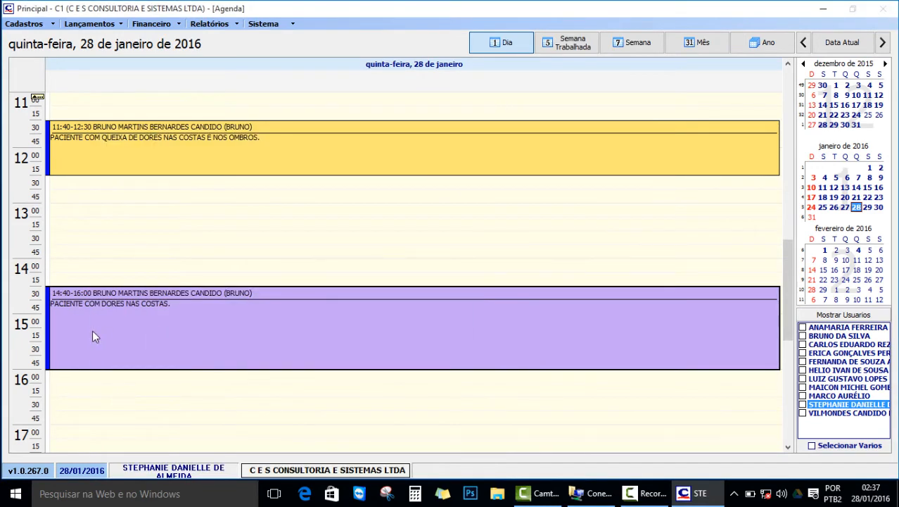
pyautogui.moveTo(75, 333)
pyautogui.moveTo(297, 338)
pyautogui.moveTo(175, 312)
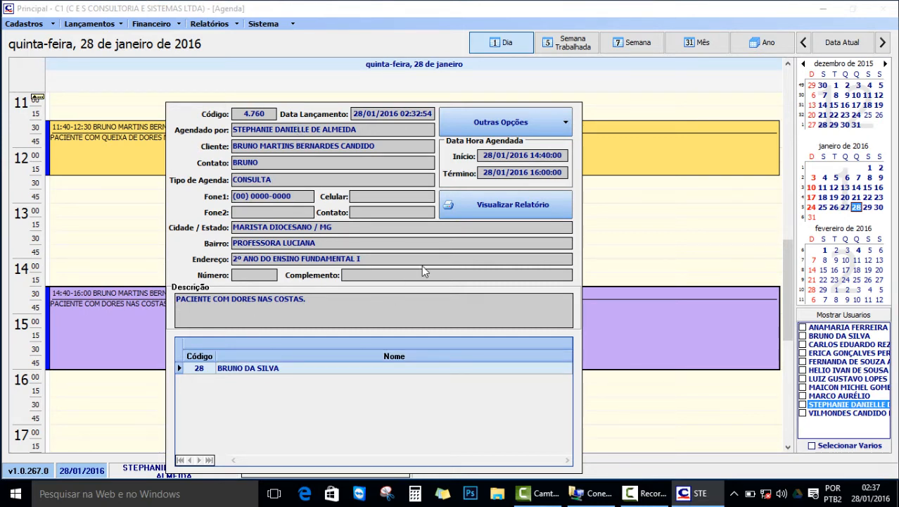
pyautogui.click(520, 204)
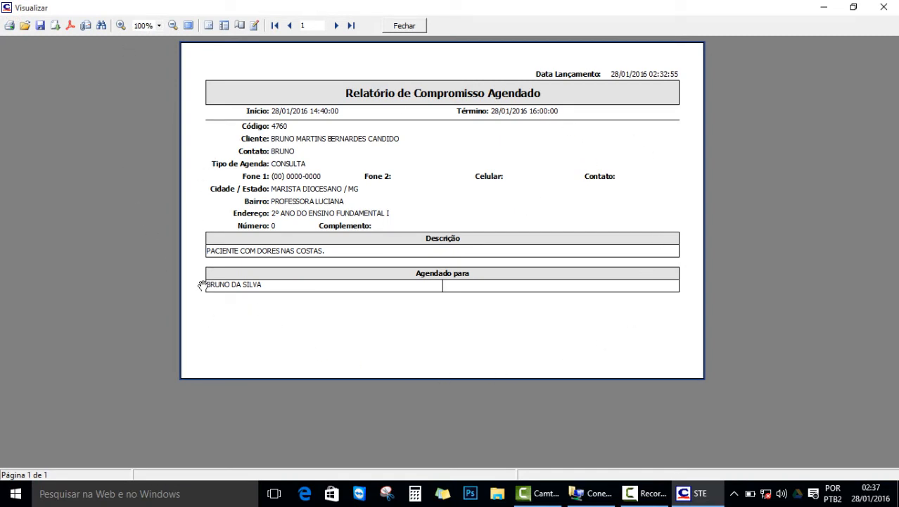
pyautogui.click(10, 27)
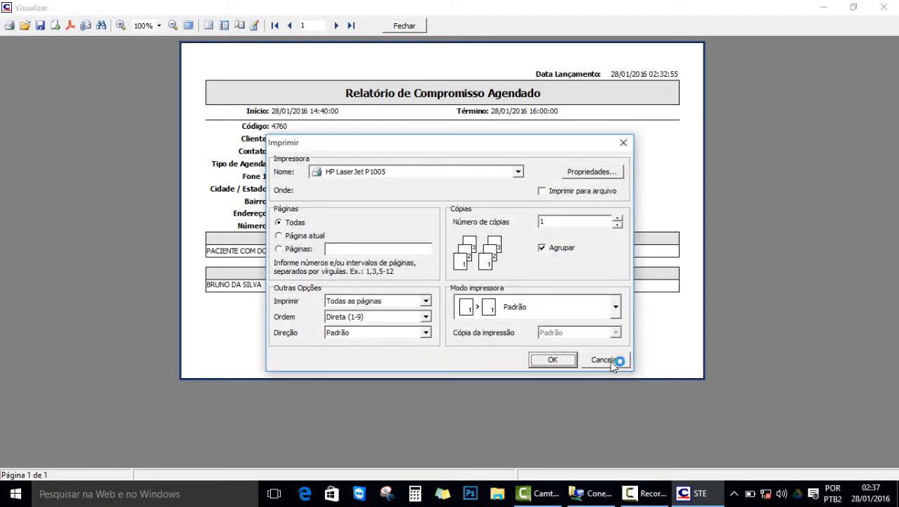
pyautogui.click(610, 360)
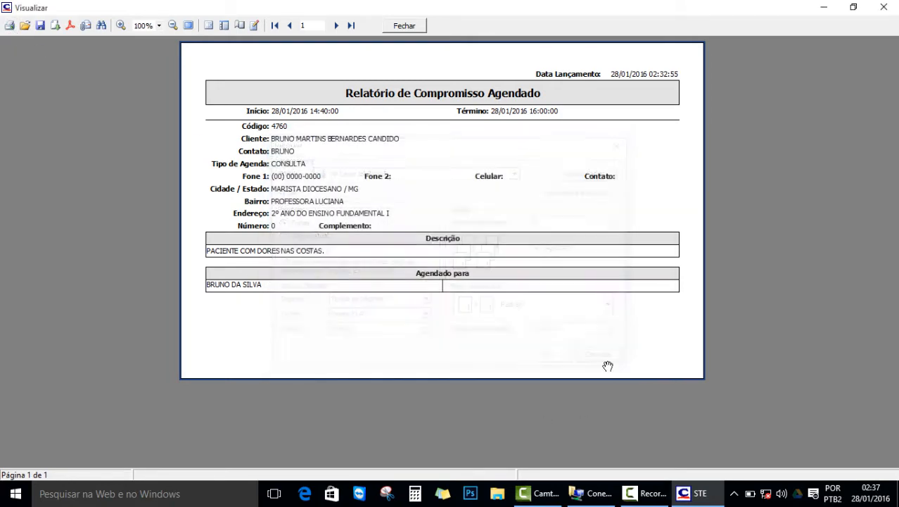
pyautogui.click(40, 26)
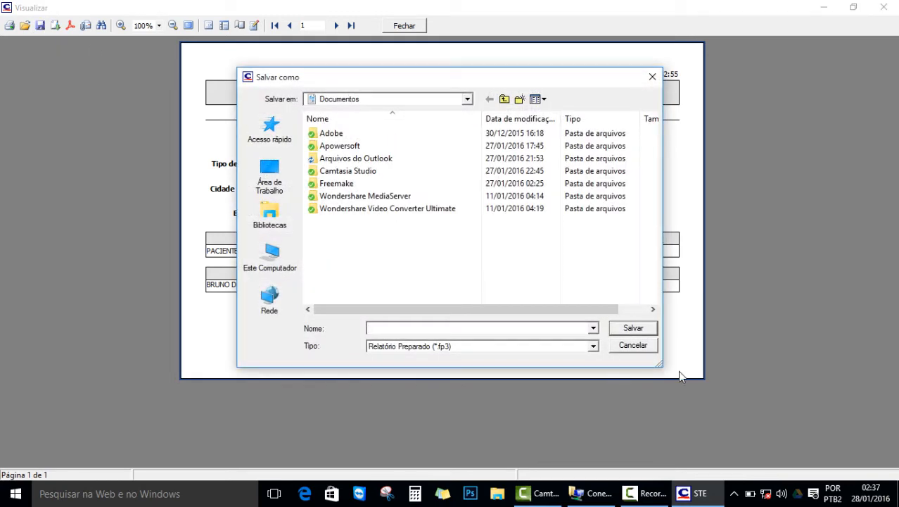
pyautogui.click(634, 345)
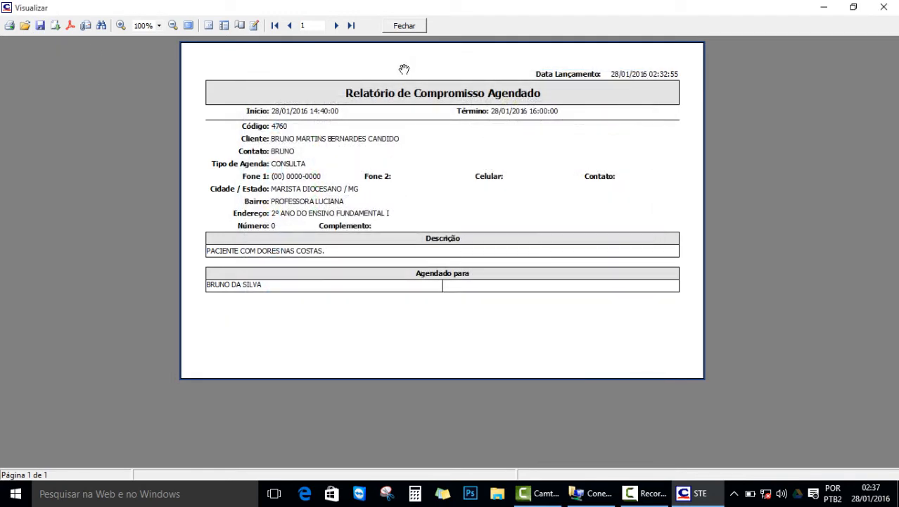
pyautogui.click(410, 26)
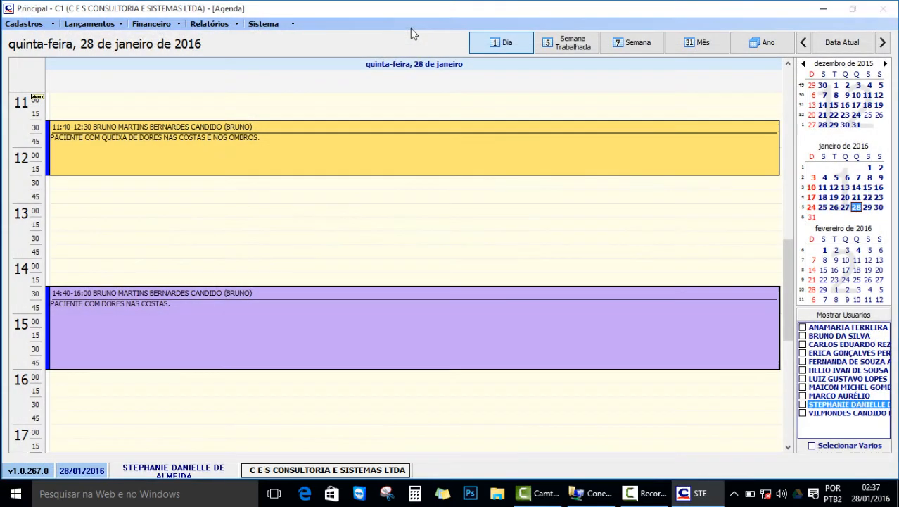
# Switch the agenda to Thursday 4 February and scroll down to its 17:00 return appointment.
pyautogui.click(376, 230)
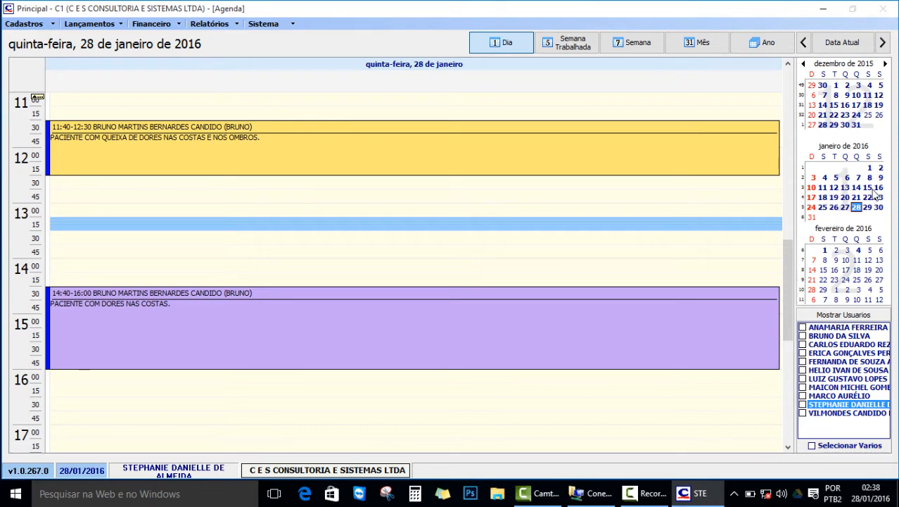
pyautogui.click(857, 250)
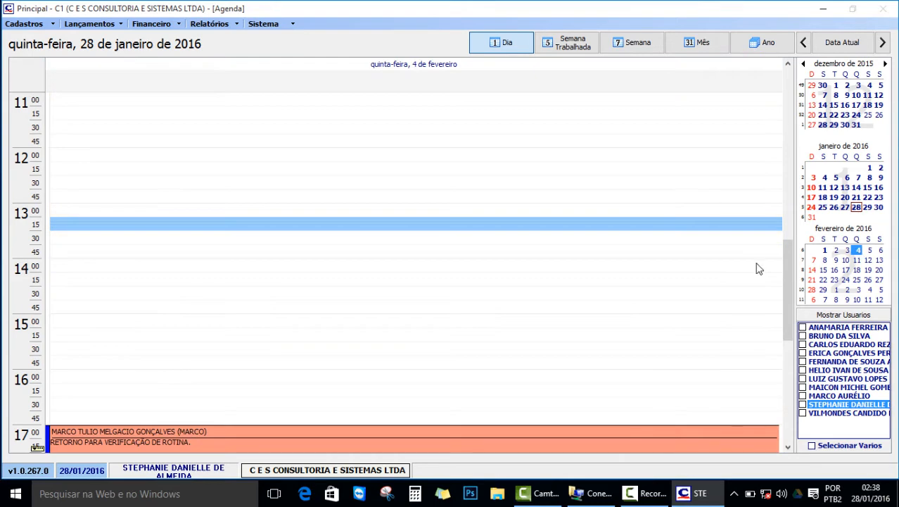
pyautogui.scroll(-3, 306, 282)
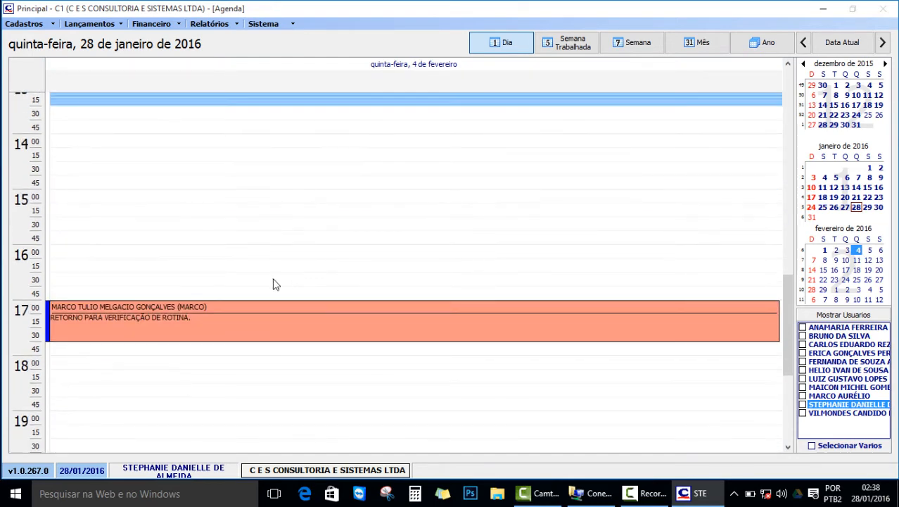
# Open the details of the 4 February 17:00–17:45 RETORNO CLIENTE appointment.
pyautogui.doubleClick(69, 340)
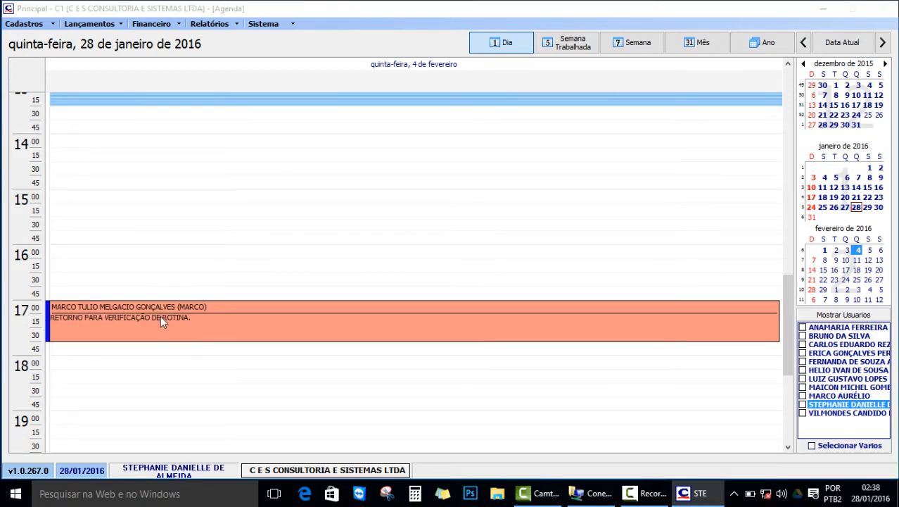
pyautogui.moveTo(167, 315)
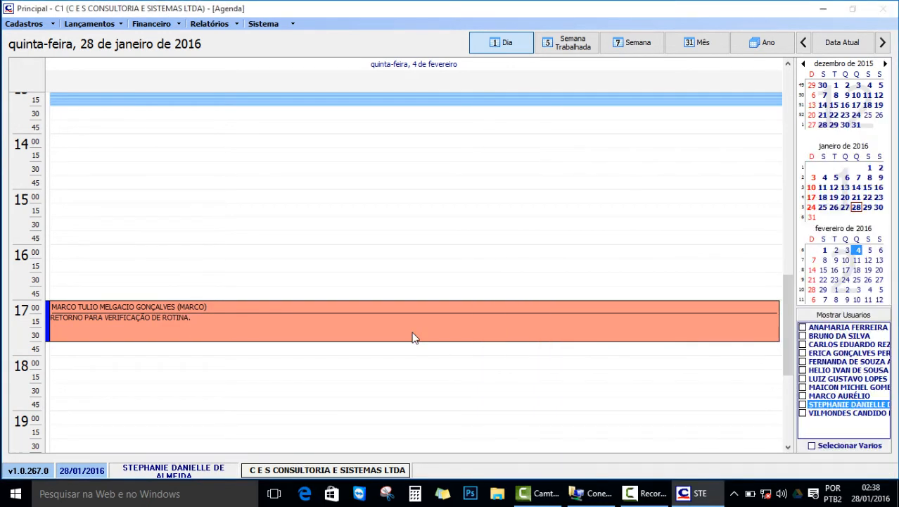
pyautogui.moveTo(414, 338)
pyautogui.moveTo(481, 335)
pyautogui.moveTo(425, 323)
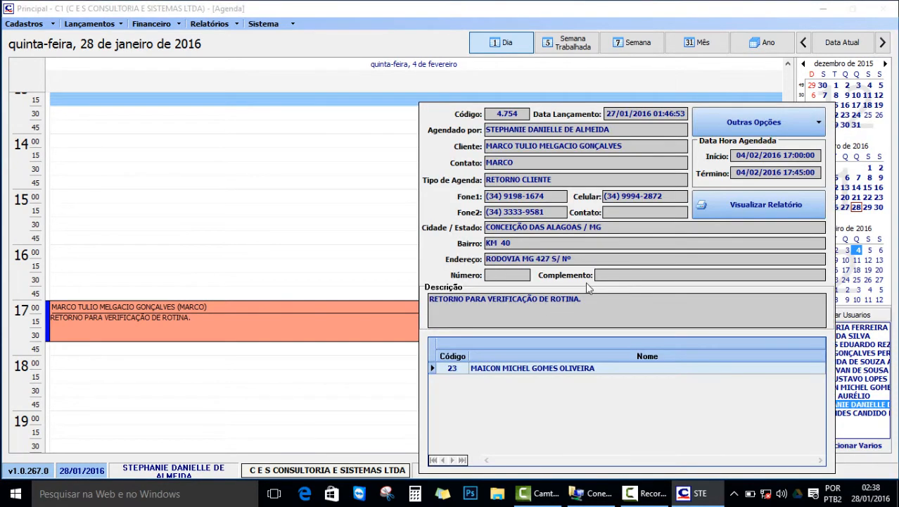
# Open the Reagendar form (code 4.761) for the 4 February return visit.
pyautogui.click(819, 124)
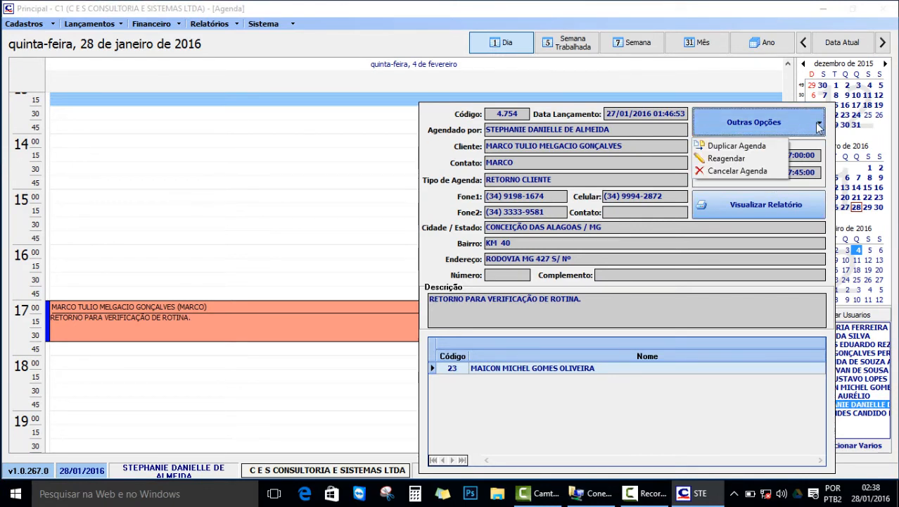
pyautogui.click(741, 156)
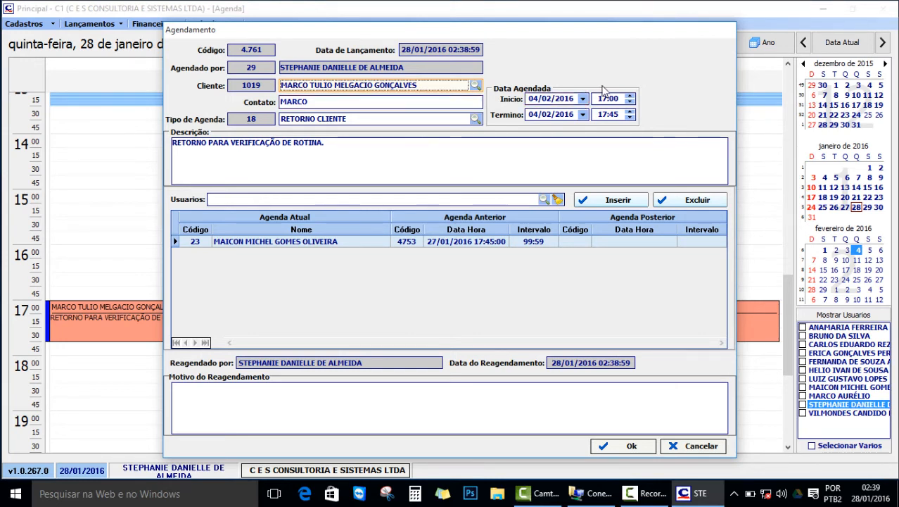
# Change the return visit's start and end dates to 29/01/2016, keeping 17:00–17:45, and attempt saving.
pyautogui.click(584, 99)
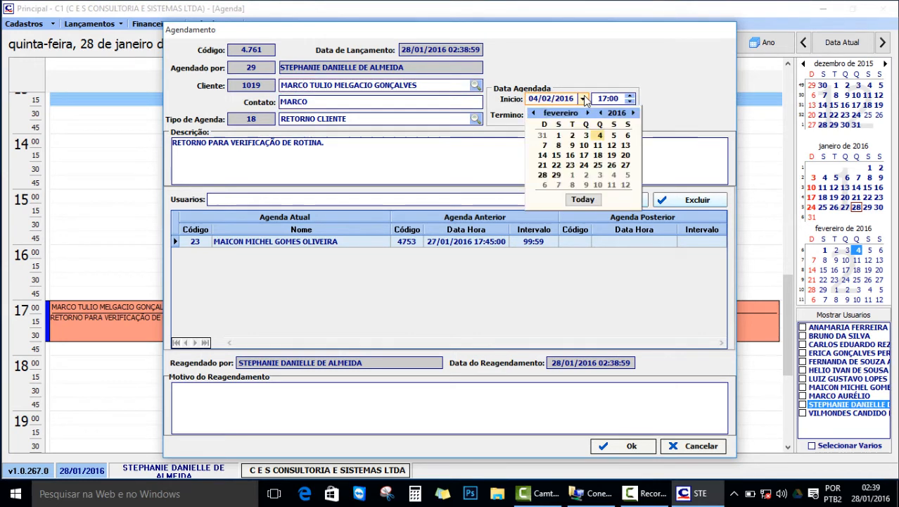
pyautogui.click(535, 113)
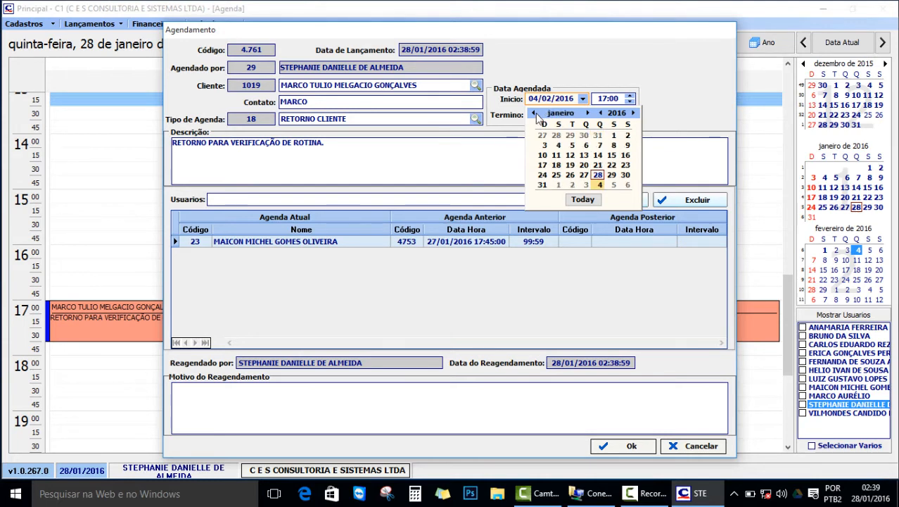
pyautogui.click(612, 175)
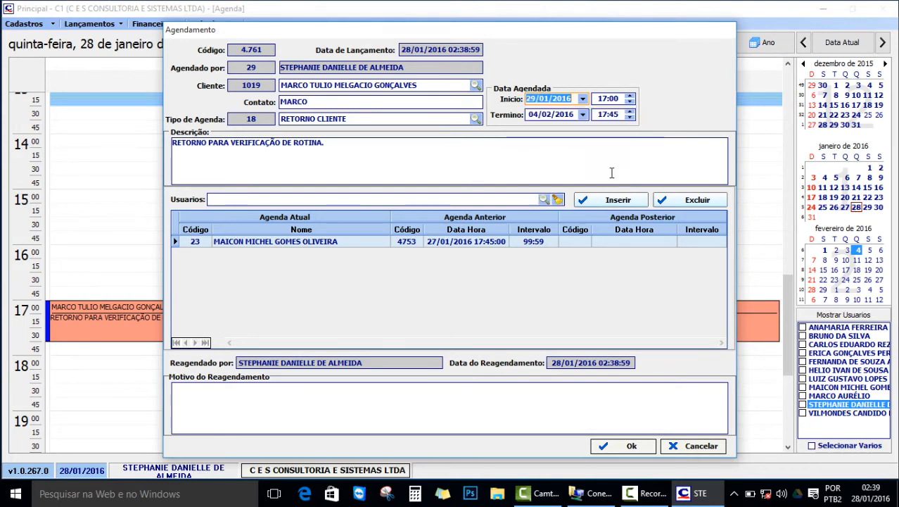
pyautogui.click(583, 114)
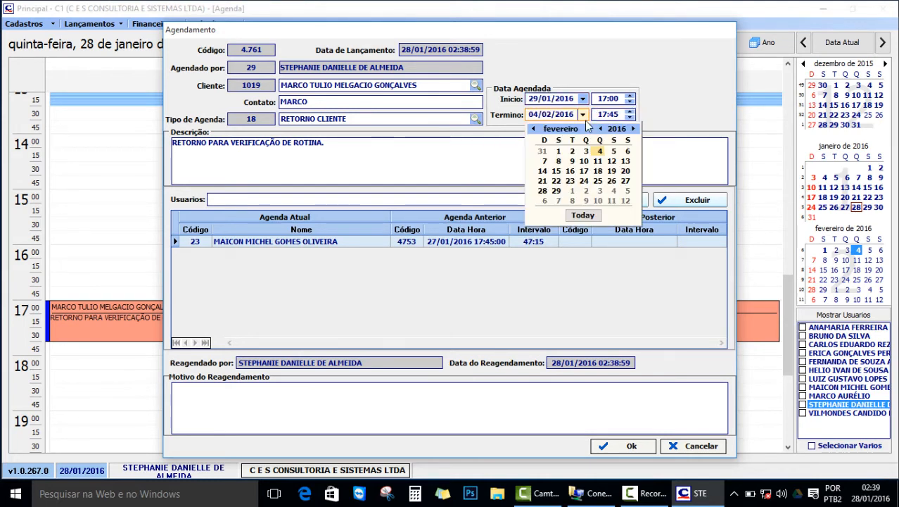
pyautogui.click(535, 130)
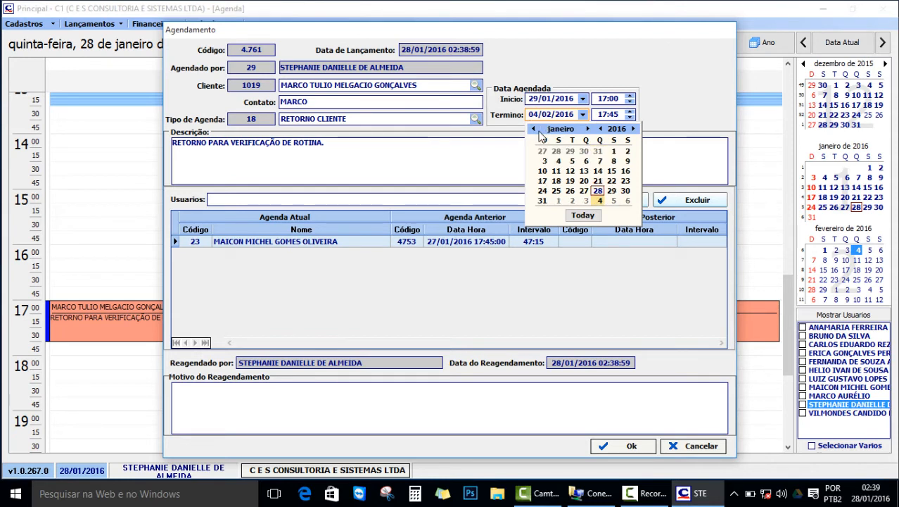
pyautogui.click(611, 190)
pyautogui.click(619, 99)
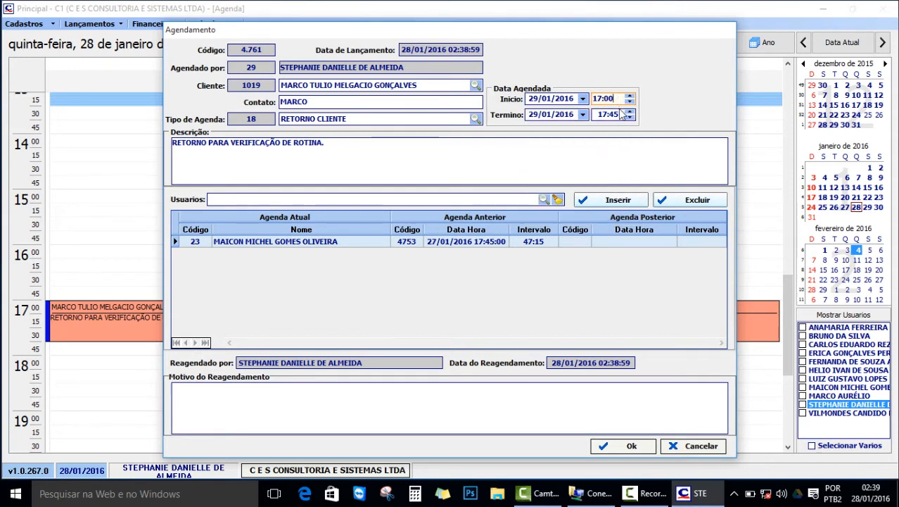
pyautogui.click(619, 114)
pyautogui.click(619, 100)
pyautogui.click(636, 447)
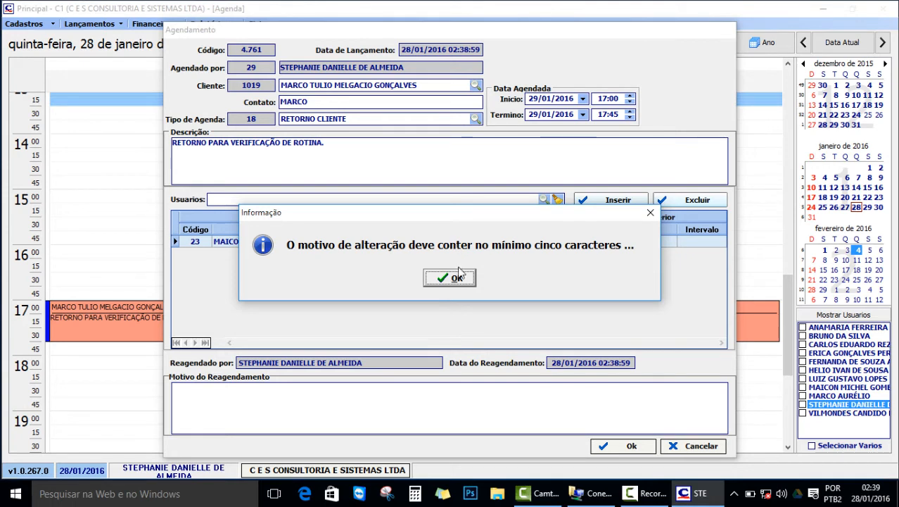
# Enter 'ALTERAÇÃO DA DATA.' as the rescheduling reason and confirm the move.
pyautogui.click(456, 278)
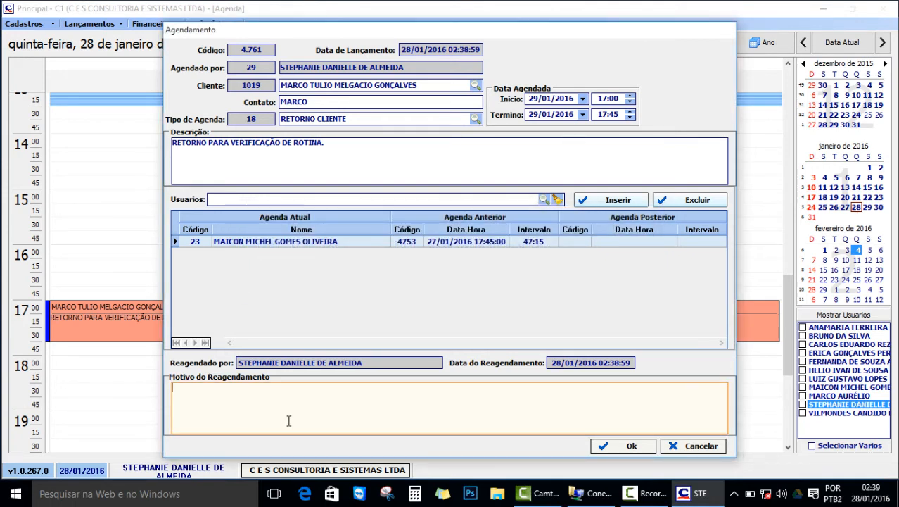
pyautogui.write('ALTERAÇÃO DA DAT')
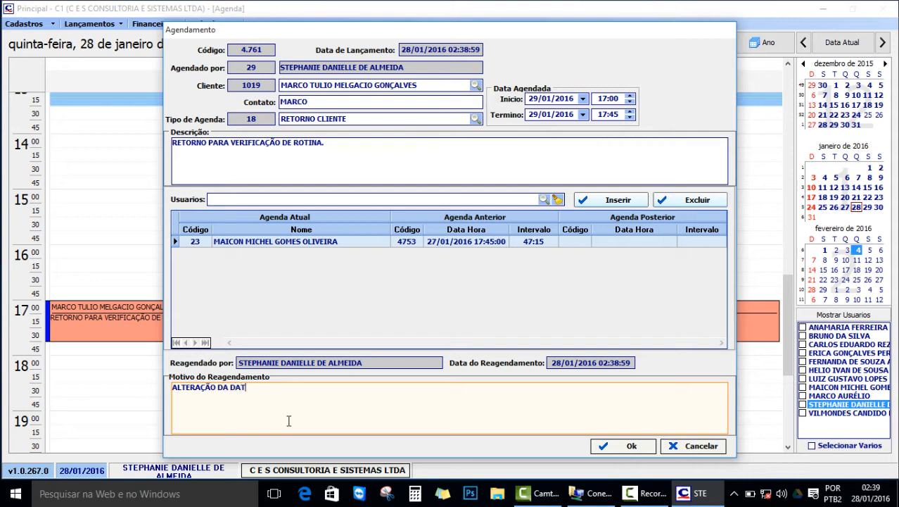
pyautogui.write('A.')
pyautogui.click(630, 444)
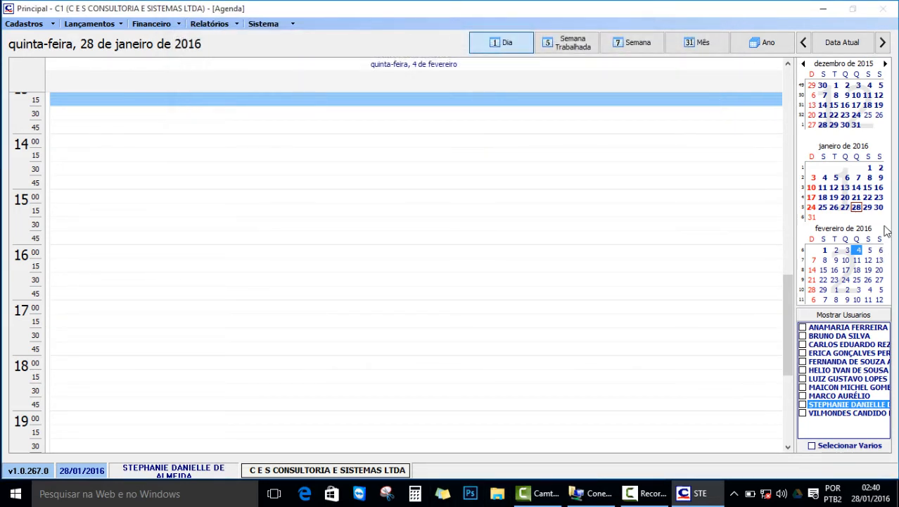
# Go to Friday 29 January 2016 and view its 14:00 consultation and 17:00 return visit.
pyautogui.click(869, 208)
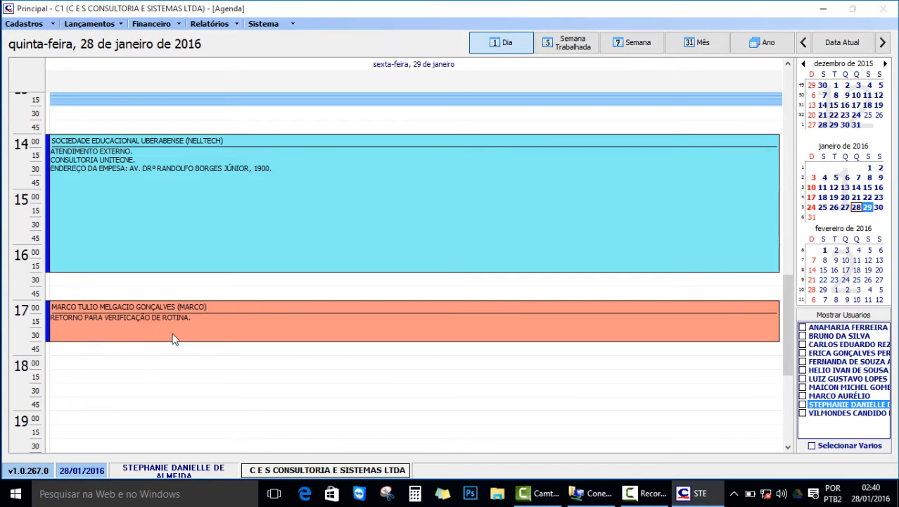
pyautogui.moveTo(124, 338)
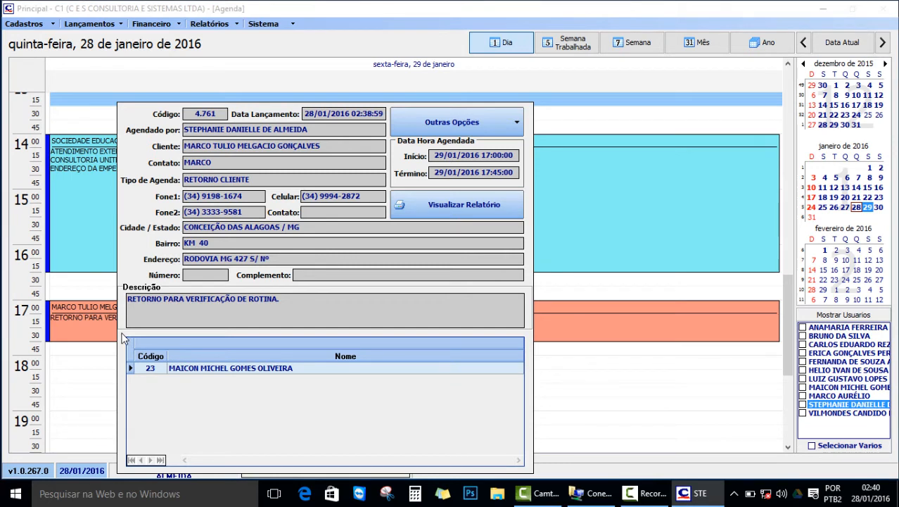
pyautogui.scroll(5, 692, 360)
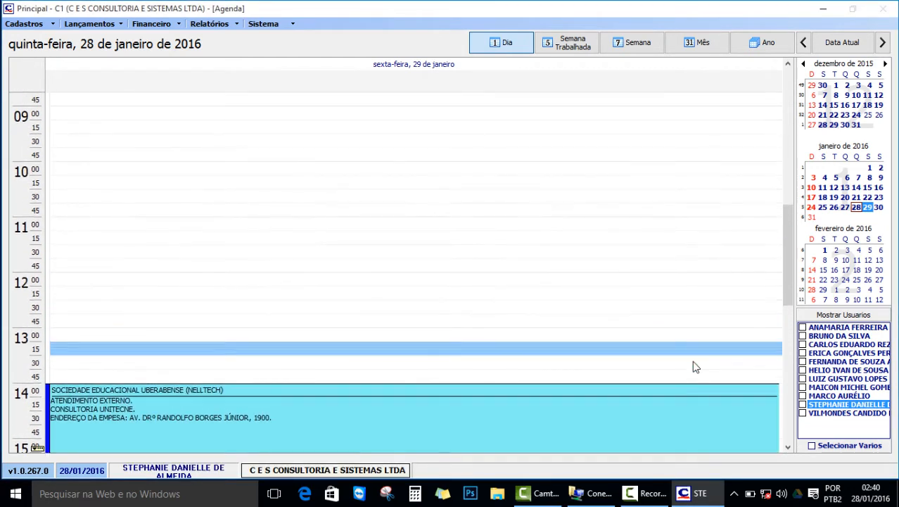
pyautogui.scroll(-4, 695, 366)
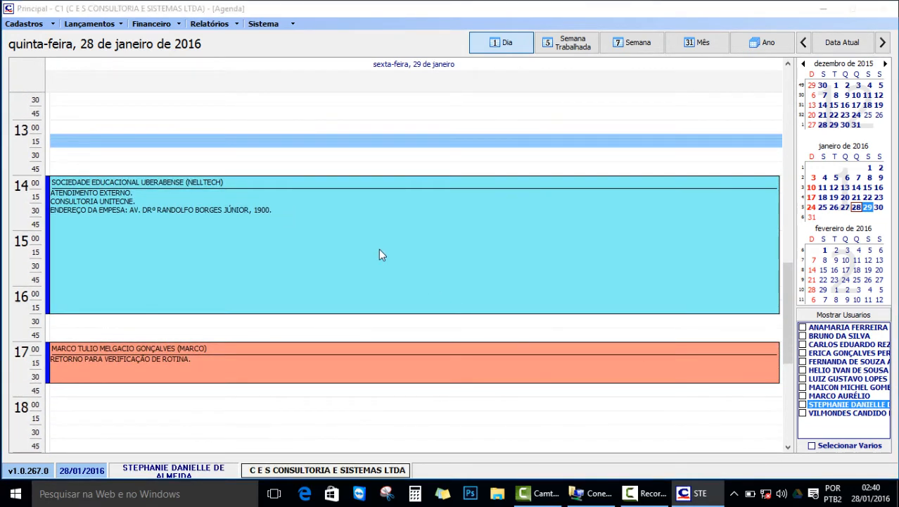
pyautogui.moveTo(381, 253)
pyautogui.moveTo(473, 242)
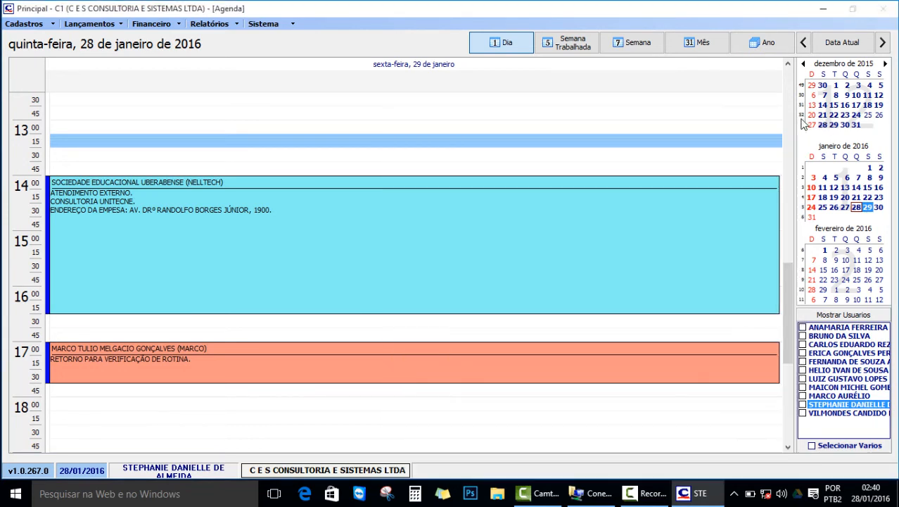
# Cancel the 14:00–16:30 Sociedade Educacional Uberabense consultation with the reason 'CLIENTE SOLICITOU.'.
pyautogui.moveTo(664, 202)
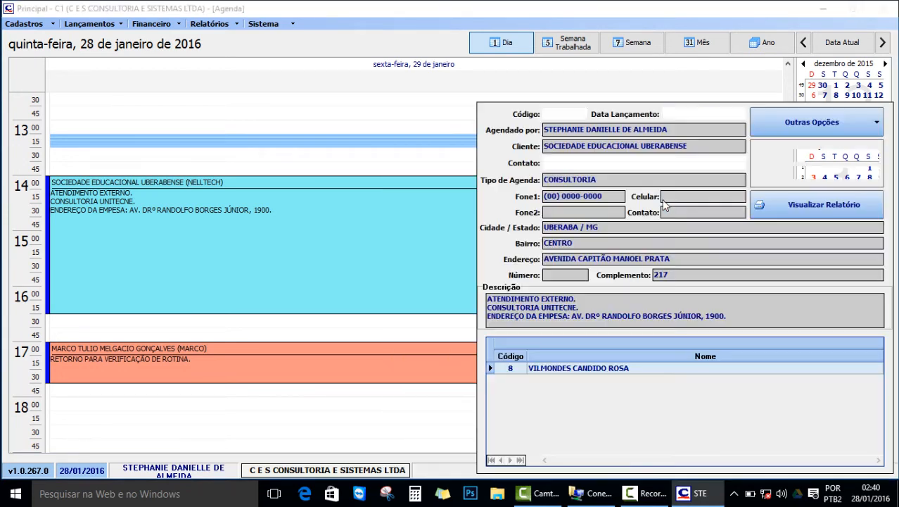
pyautogui.click(877, 124)
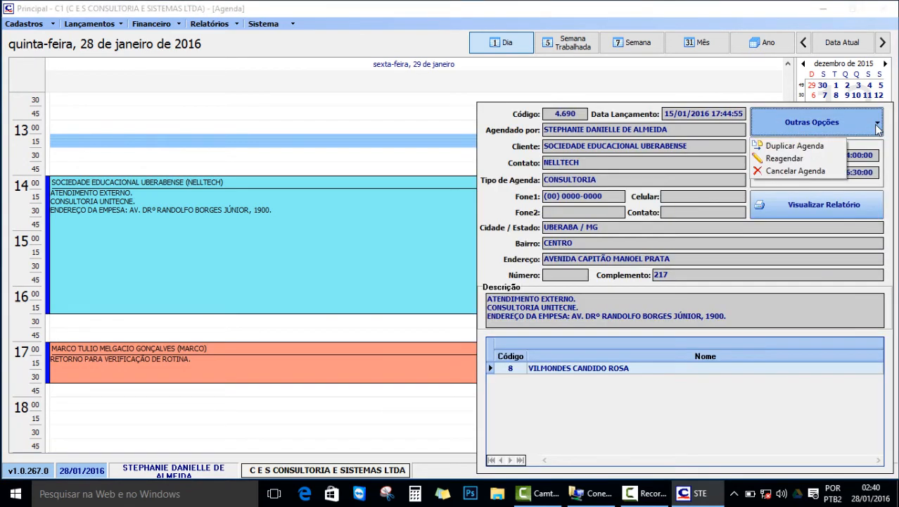
pyautogui.click(788, 175)
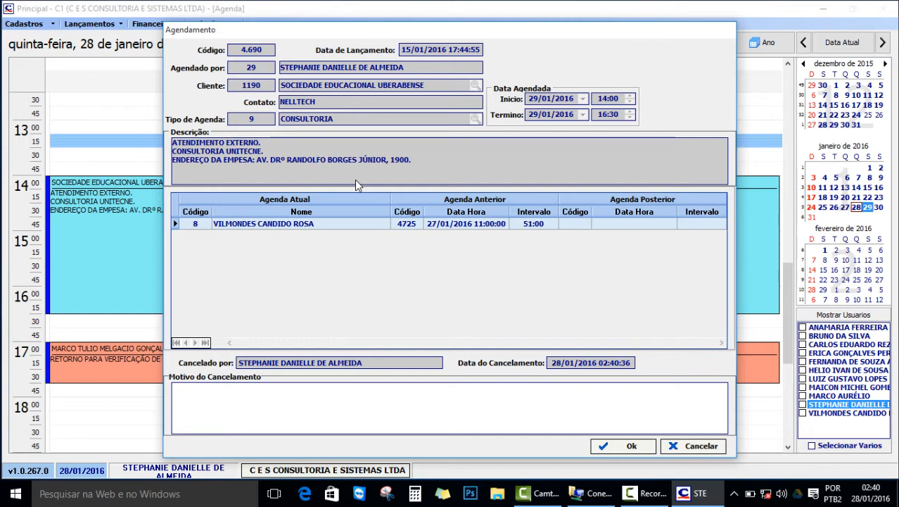
pyautogui.click(621, 444)
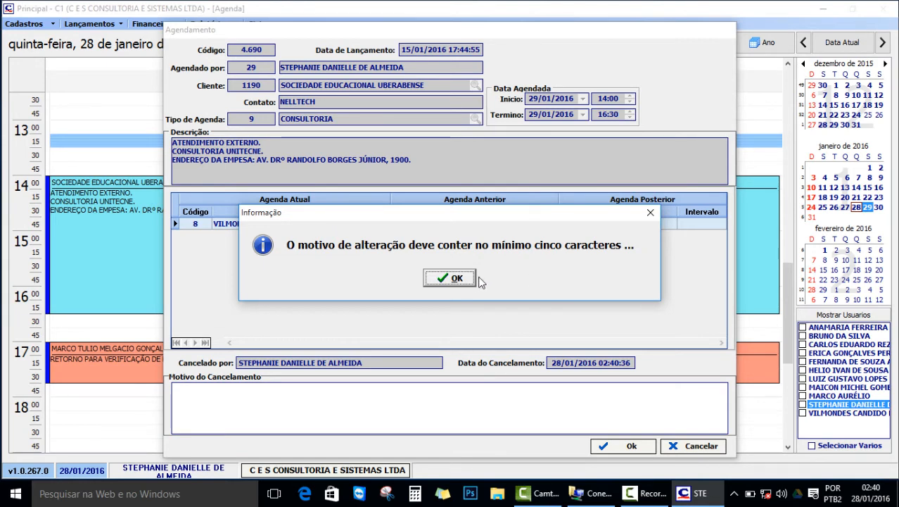
pyautogui.click(453, 279)
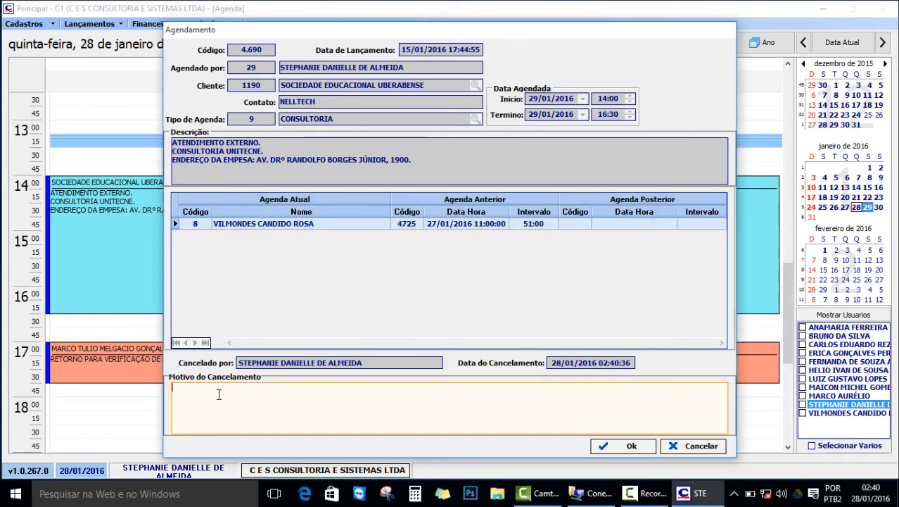
pyautogui.write('CLIENTE SOLICITOU.')
pyautogui.click(631, 446)
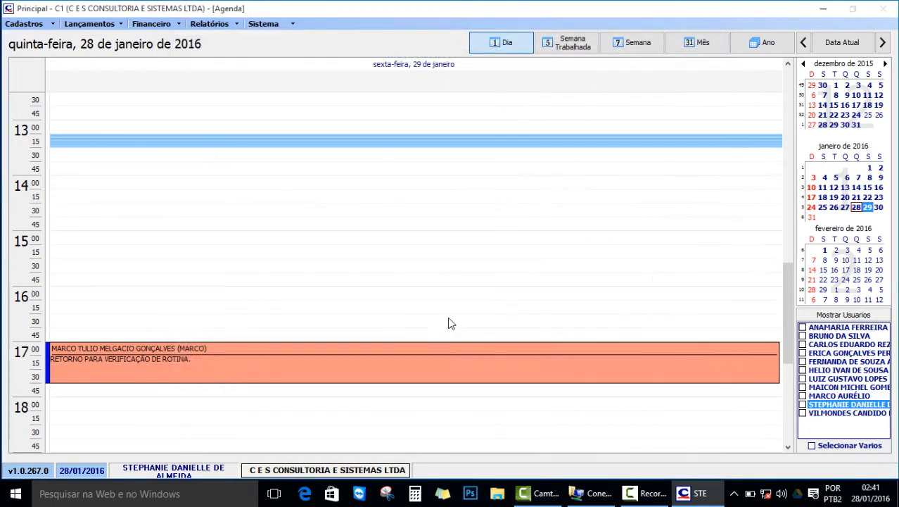
# Go to Monday 1 February and open the 14:15–18:00 AUSENTE medical-absence appointment's details.
pyautogui.click(502, 241)
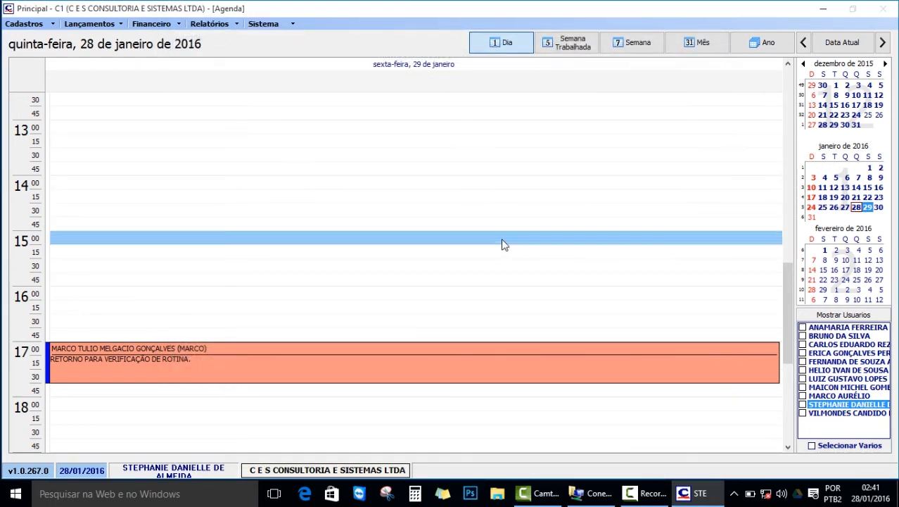
pyautogui.scroll(-3, 502, 245)
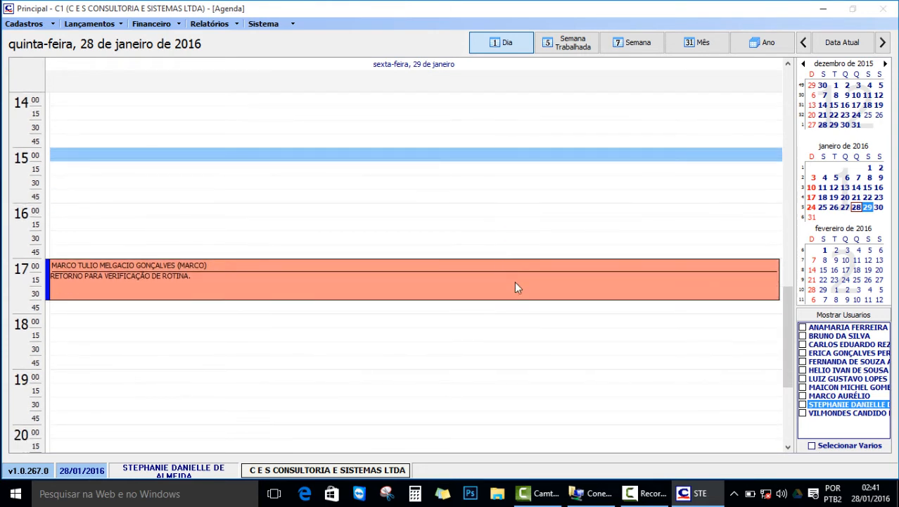
pyautogui.click(825, 251)
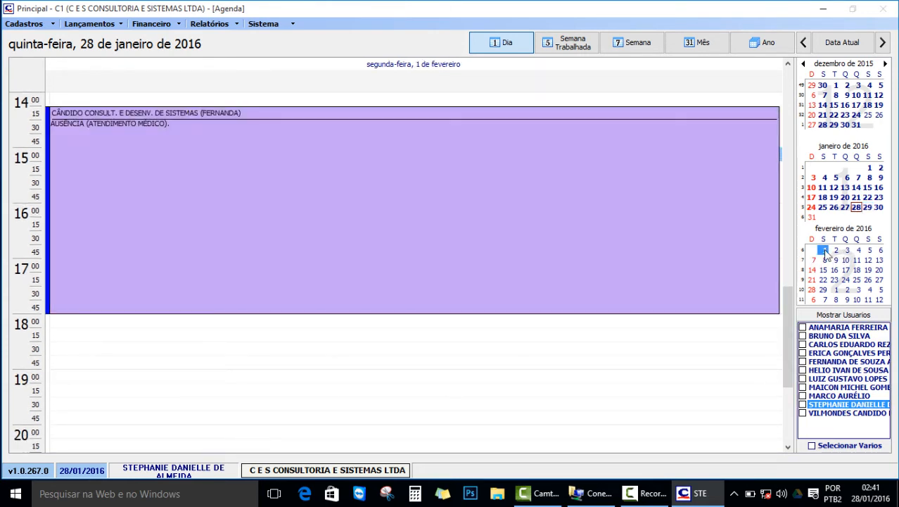
pyautogui.click(254, 403)
pyautogui.scroll(2, 252, 402)
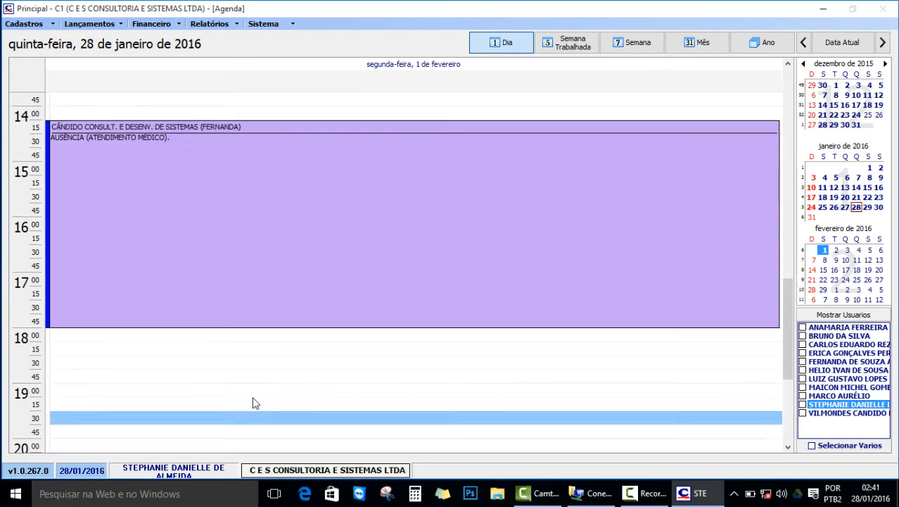
pyautogui.doubleClick(181, 308)
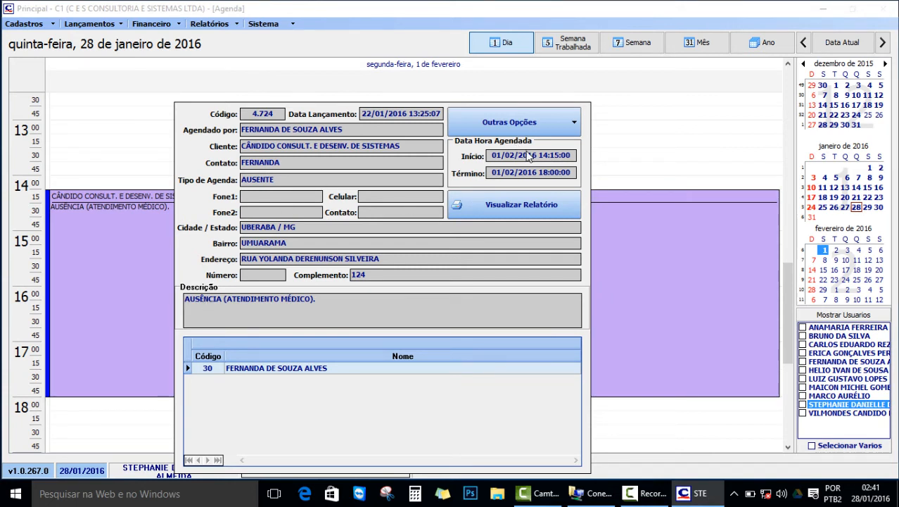
pyautogui.press('Escape')
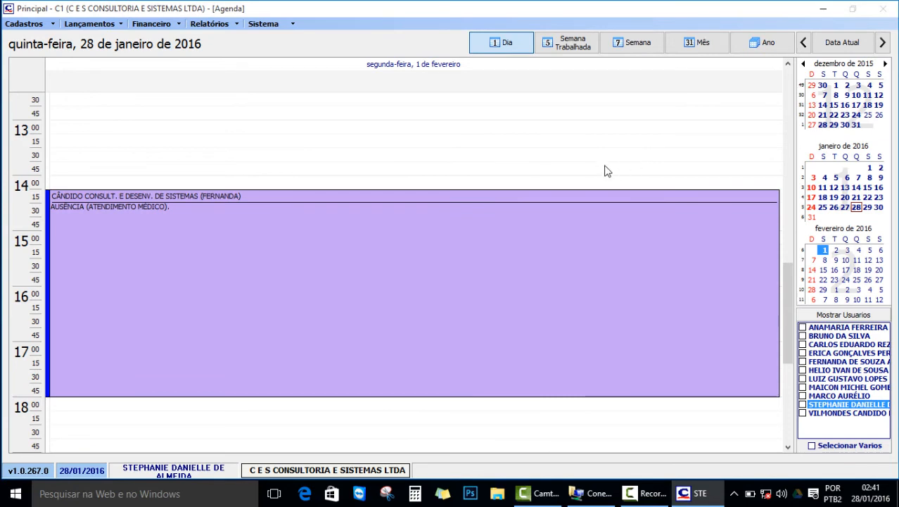
pyautogui.doubleClick(457, 282)
pyautogui.press('Escape')
pyautogui.doubleClick(335, 279)
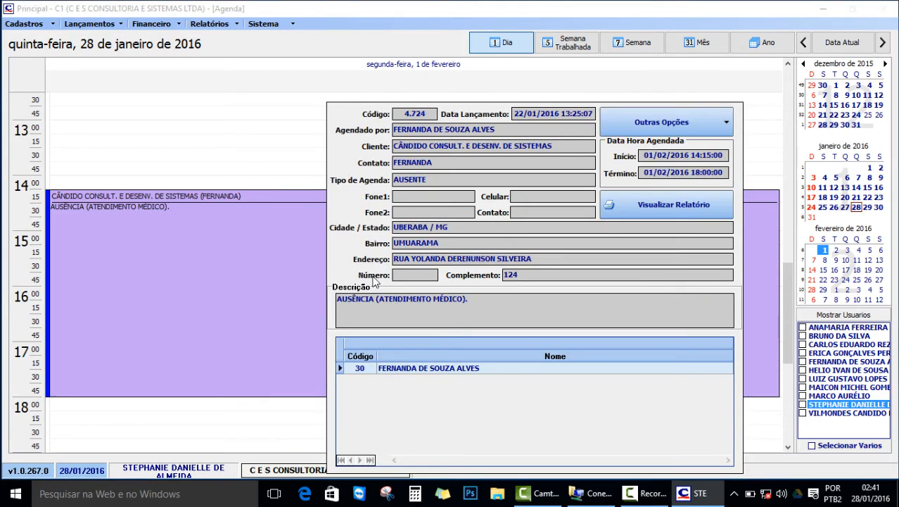
# Duplicate the medical absence onto 04/02/2016, running 14:15 to 18:00, and save the copy.
pyautogui.click(728, 123)
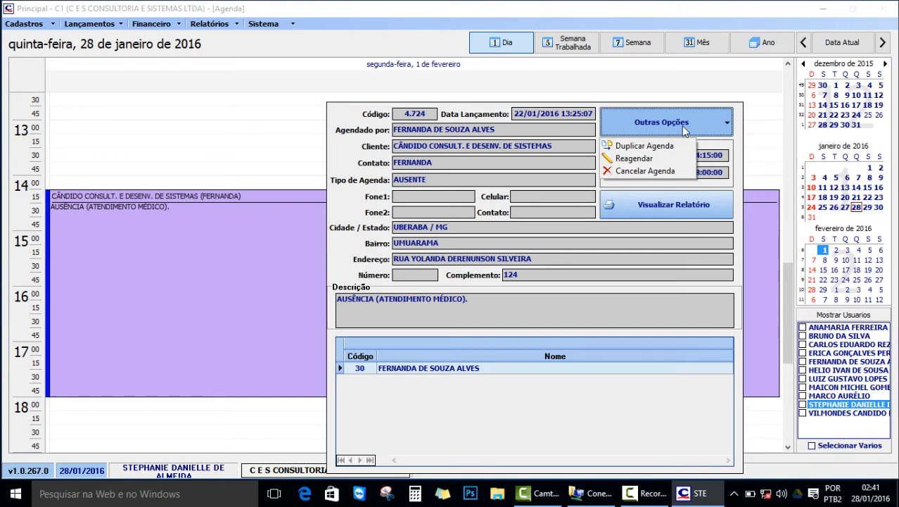
pyautogui.click(660, 147)
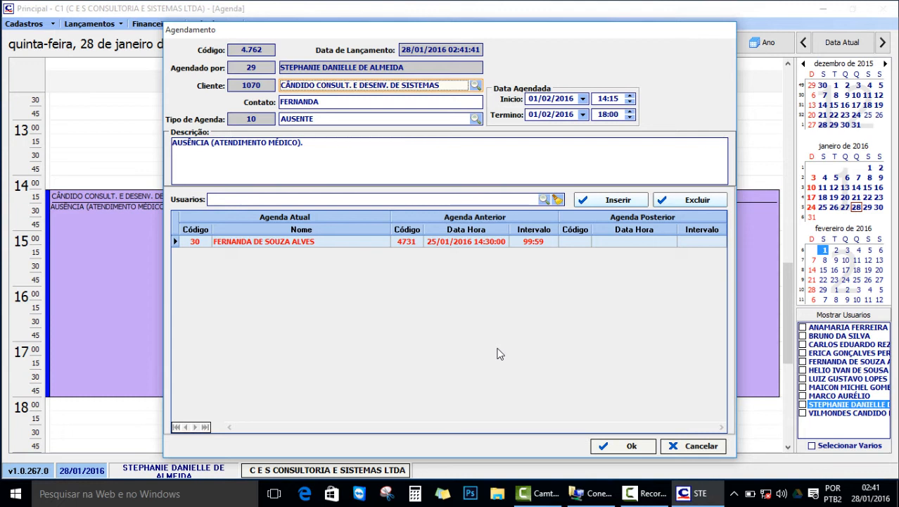
pyautogui.click(584, 100)
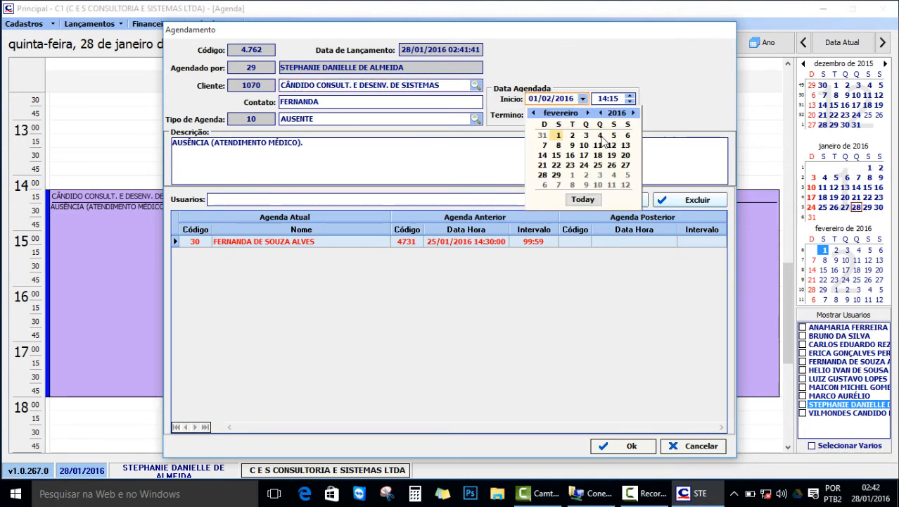
pyautogui.click(595, 141)
pyautogui.click(583, 114)
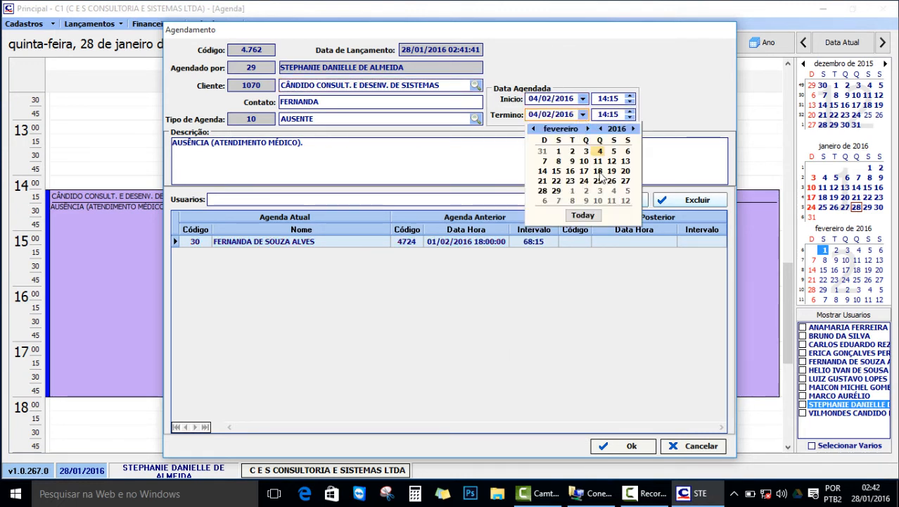
pyautogui.click(599, 152)
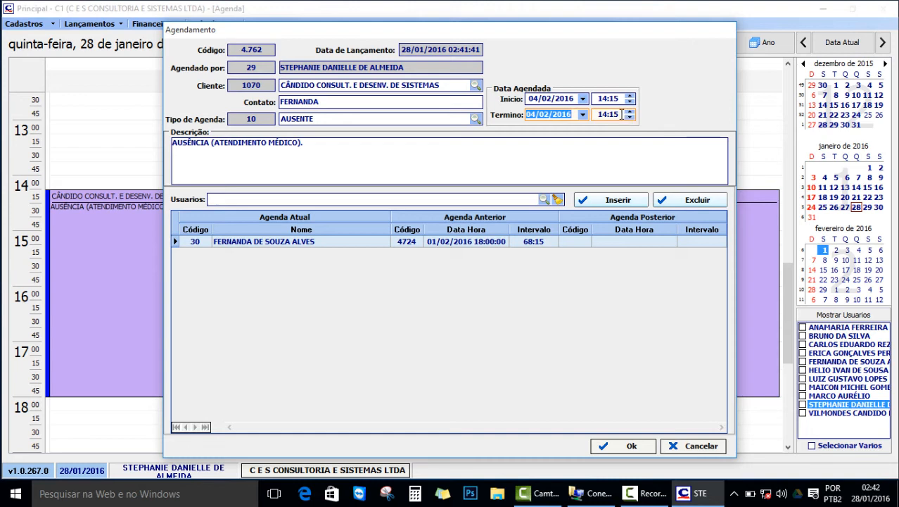
pyautogui.click(594, 114)
pyautogui.write('1800')
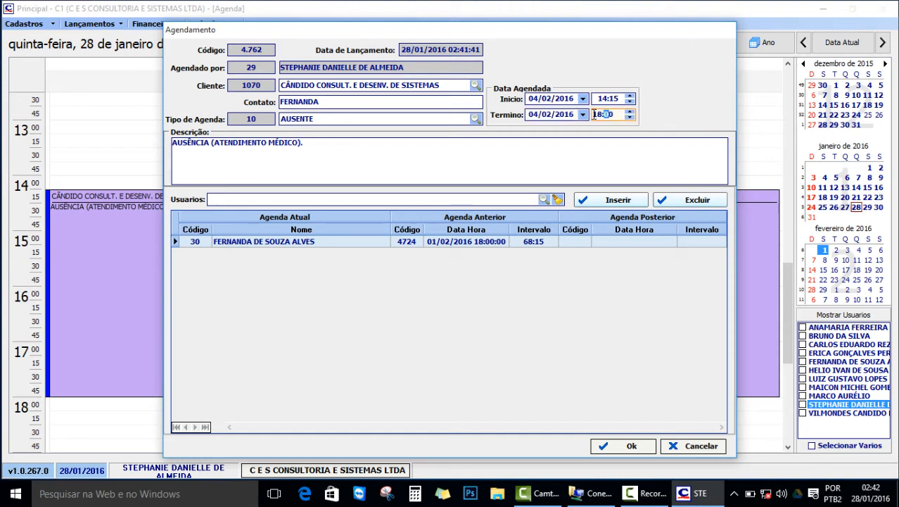
pyautogui.click(645, 143)
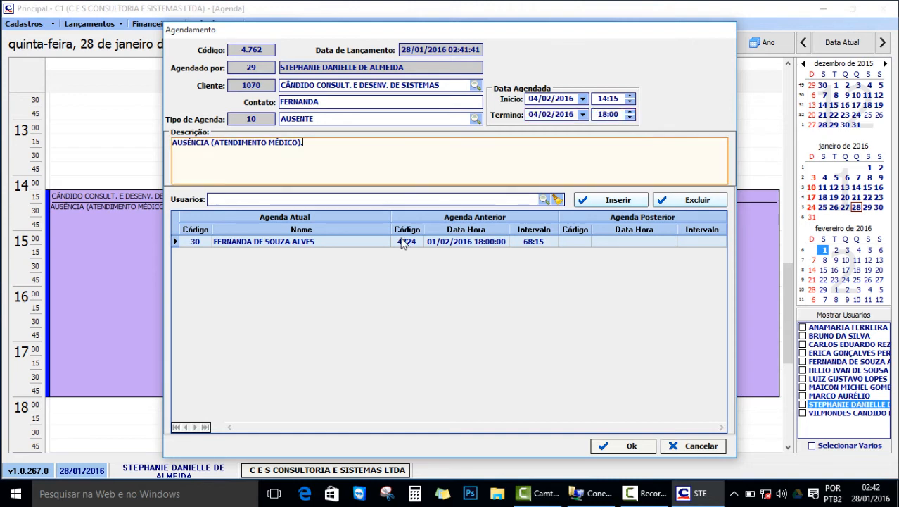
pyautogui.click(632, 447)
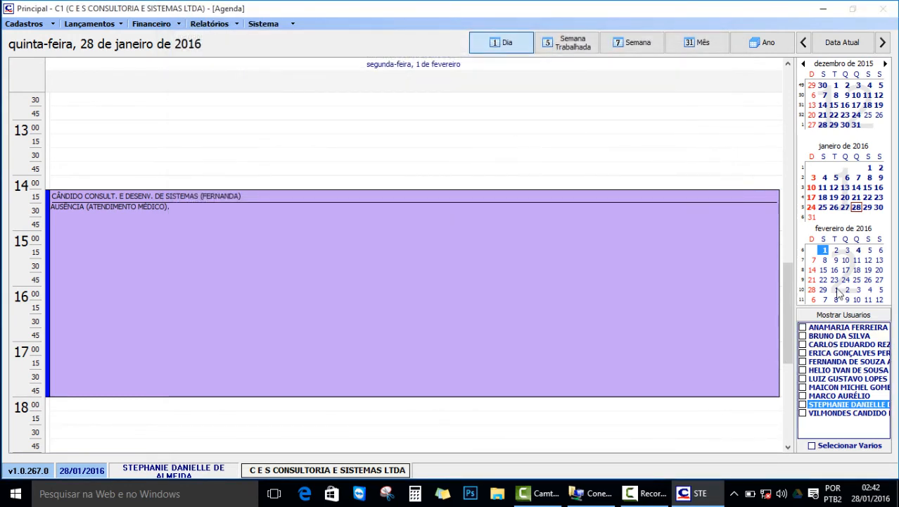
pyautogui.click(858, 250)
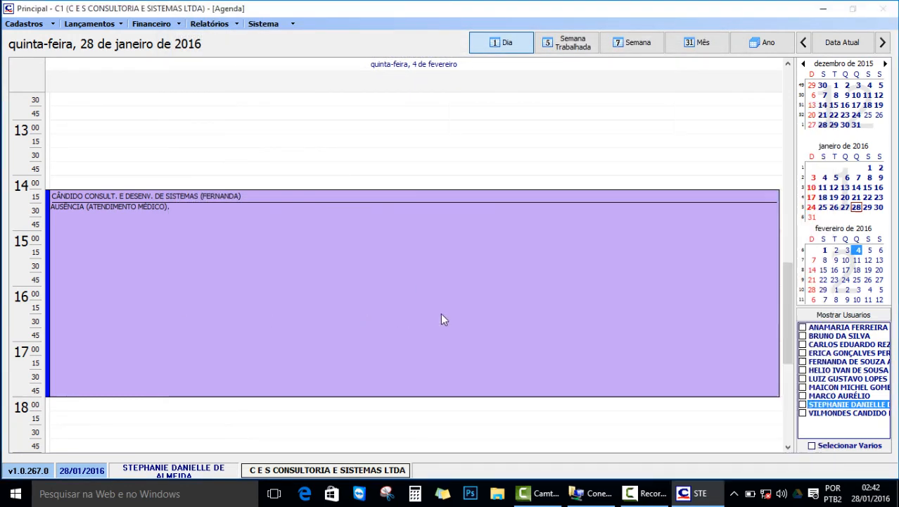
pyautogui.moveTo(279, 336)
pyautogui.moveTo(727, 335)
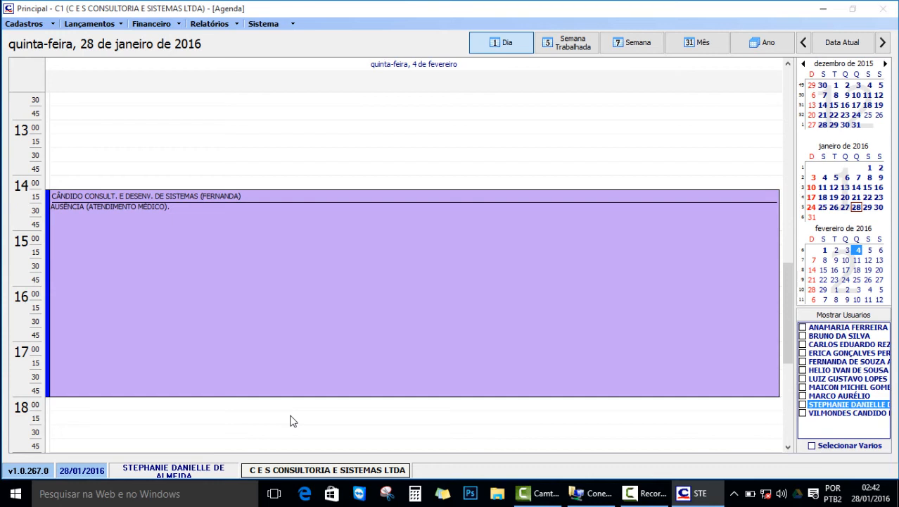
pyautogui.click(856, 207)
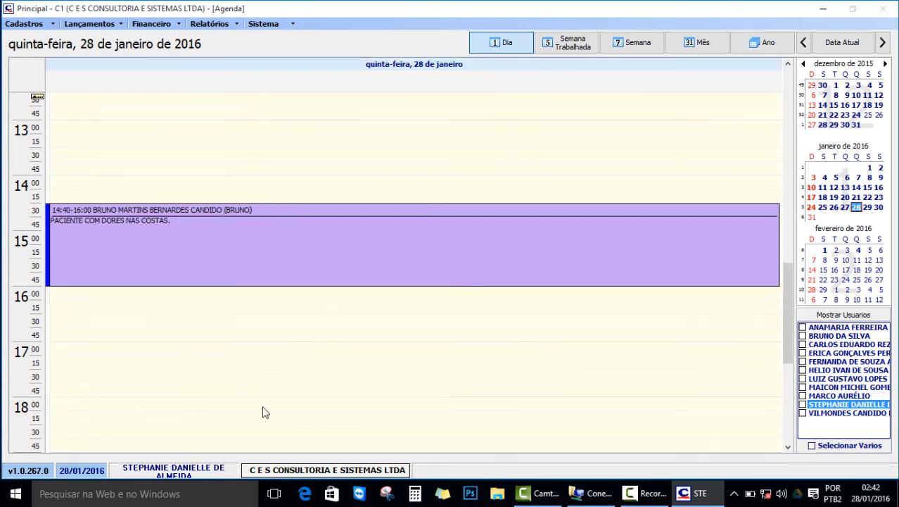
pyautogui.scroll(3, 262, 412)
pyautogui.scroll(3, 260, 409)
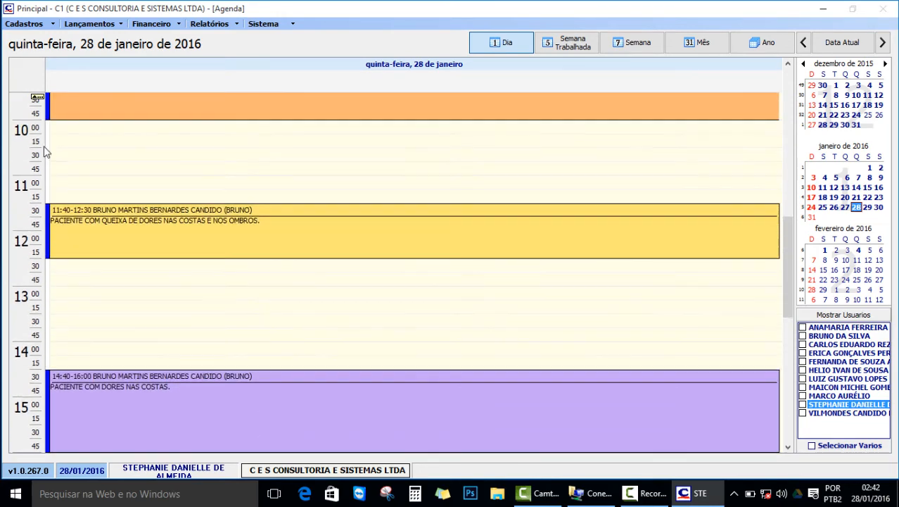
pyautogui.doubleClick(78, 234)
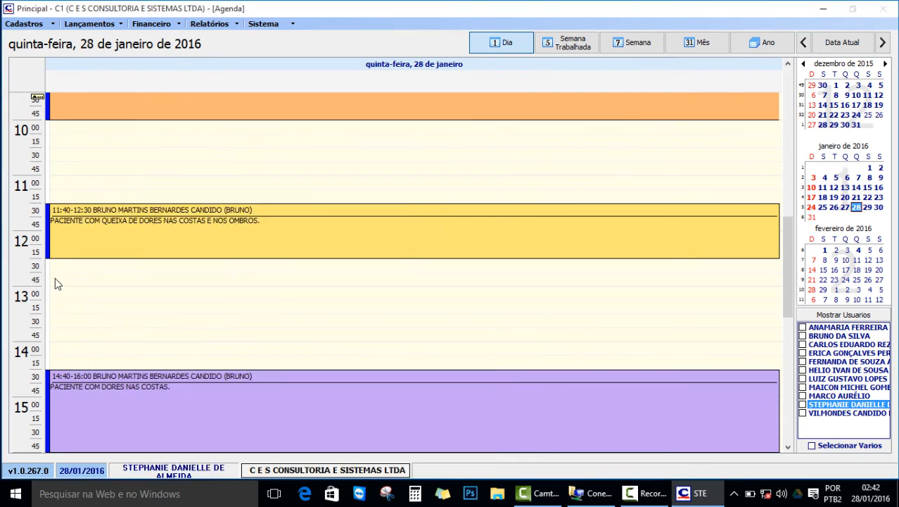
pyautogui.click(57, 279)
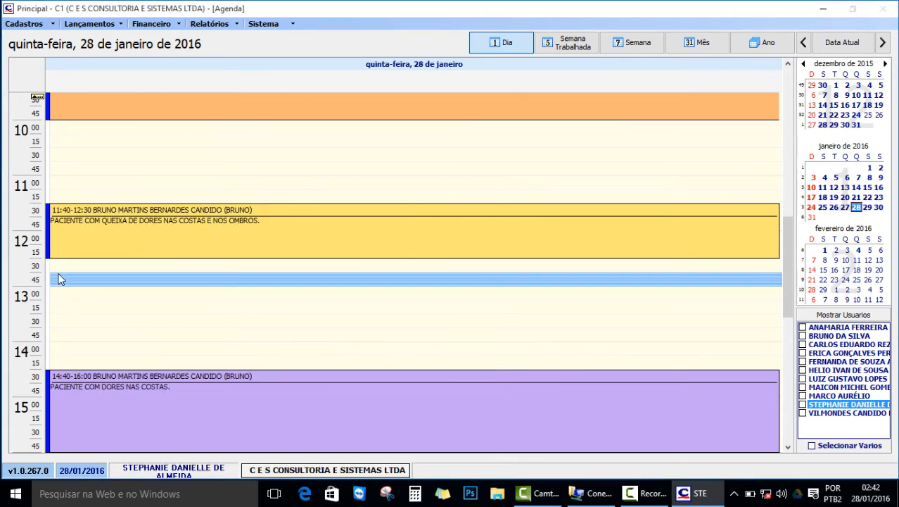
pyautogui.click(76, 331)
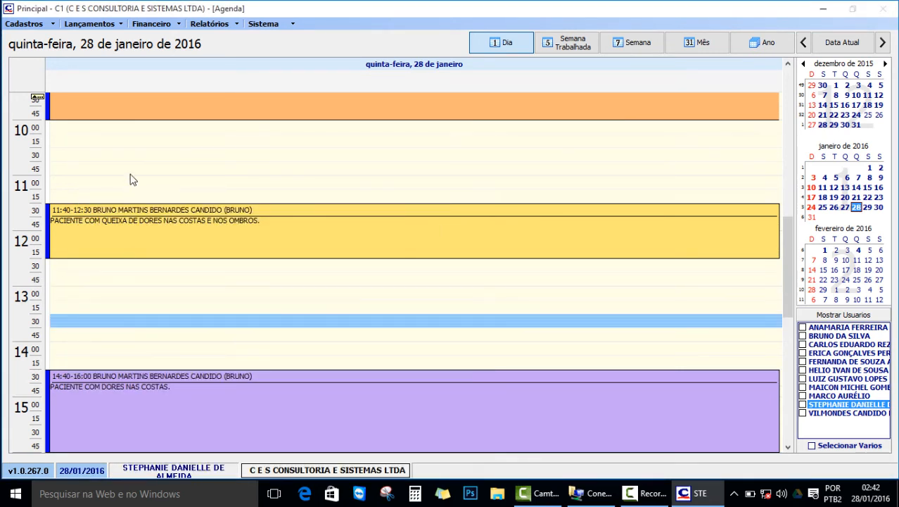
pyautogui.click(133, 154)
pyautogui.scroll(-1, 203, 280)
pyautogui.click(178, 312)
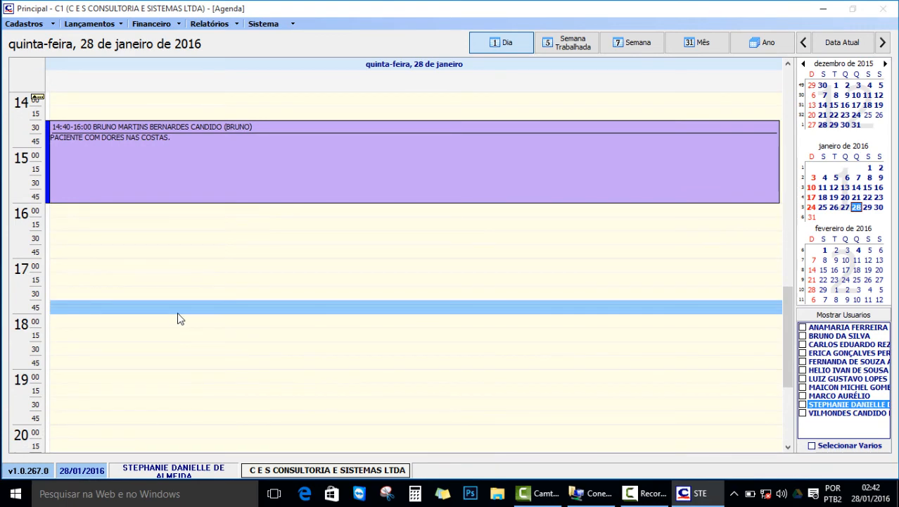
pyautogui.scroll(6, 177, 312)
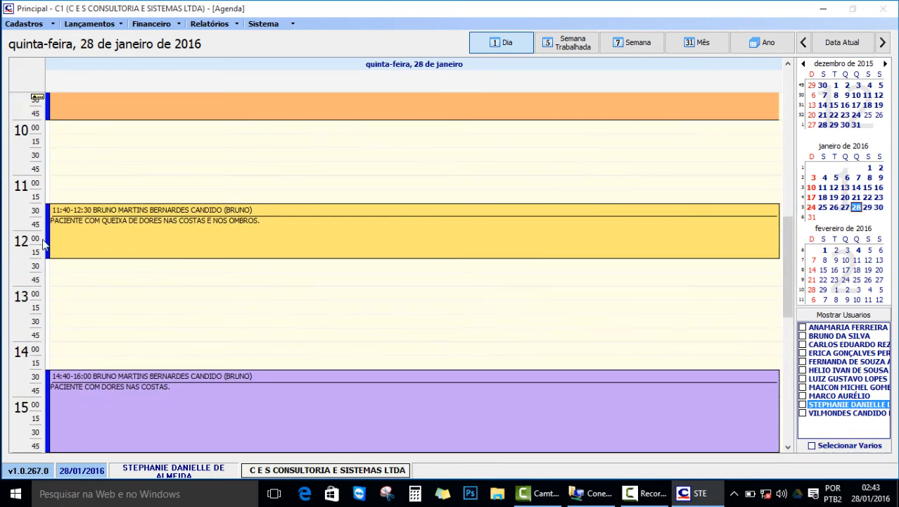
# Start a 13:15 appointment, pick the client, enter the contact name, and set Tipo to RETORNO CLIENTE.
pyautogui.doubleClick(104, 307)
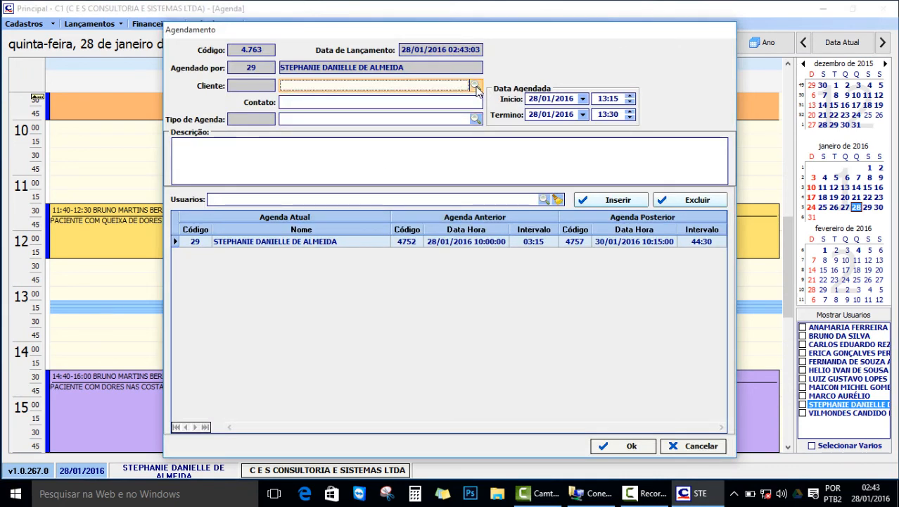
pyautogui.click(476, 86)
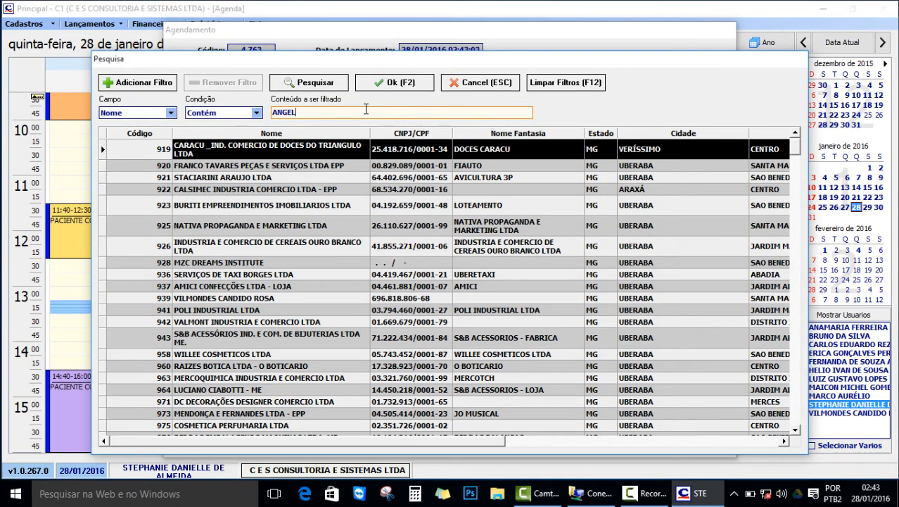
pyautogui.press('Return')
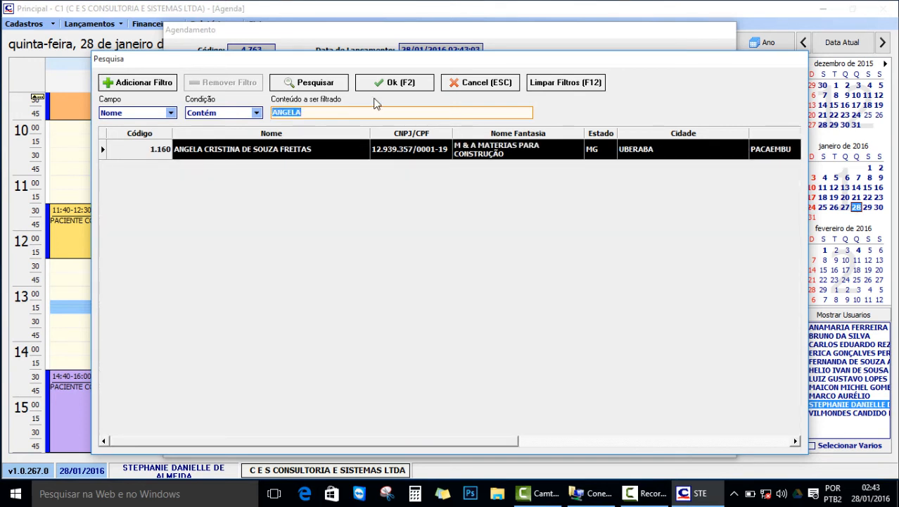
pyautogui.click(412, 83)
pyautogui.click(387, 103)
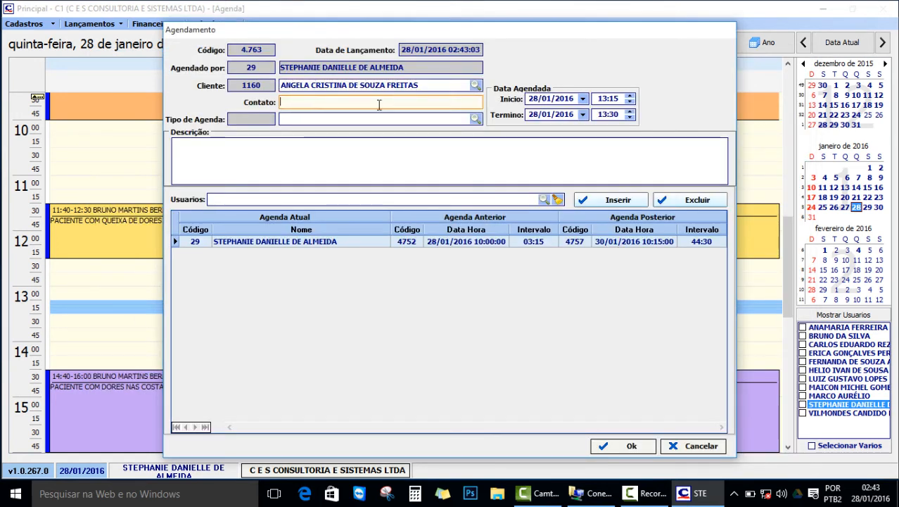
pyautogui.write('ANGELA')
pyautogui.click(475, 119)
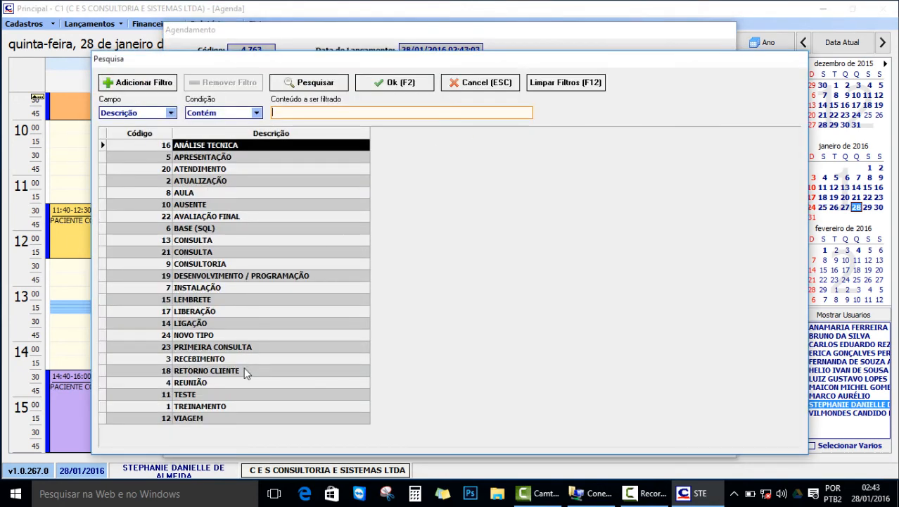
pyautogui.doubleClick(242, 369)
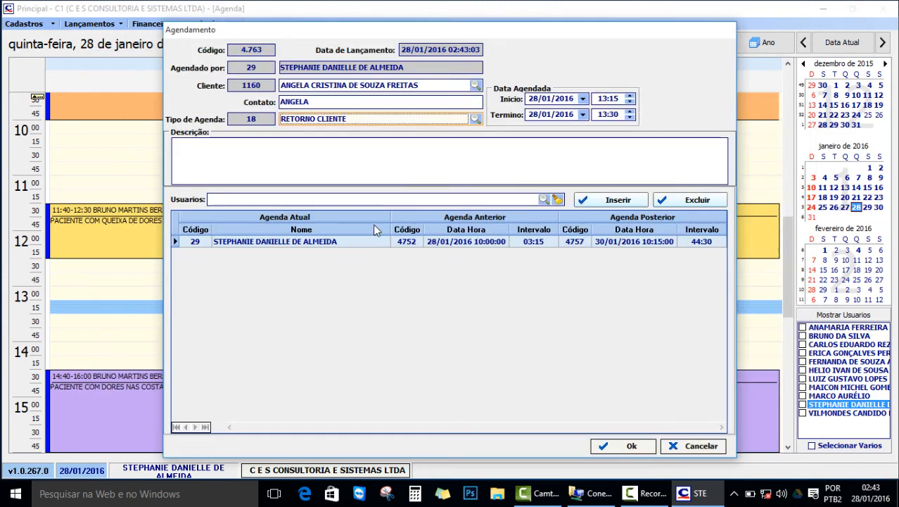
# Enter the description 'RETORNO SIMPLES.' and add user 38 alongside user 29.
pyautogui.click(550, 162)
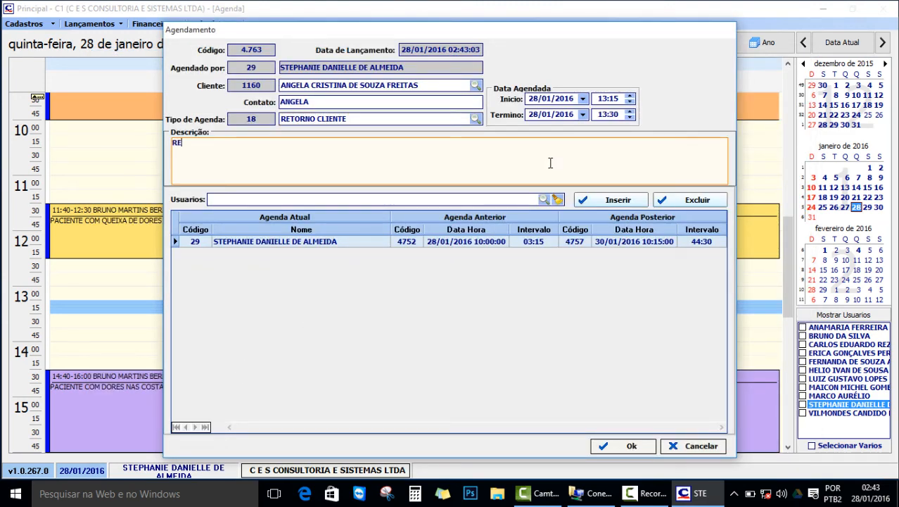
pyautogui.write('RETORNO SIMPLES.')
pyautogui.click(544, 200)
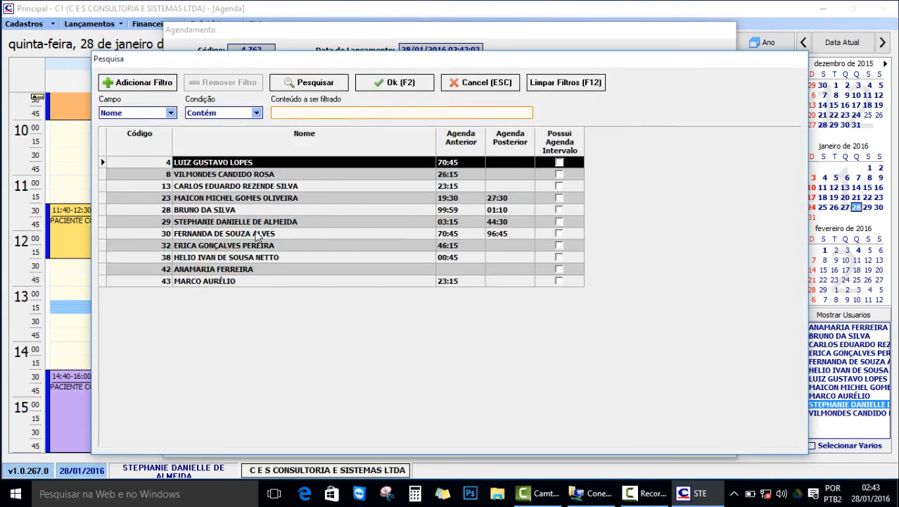
pyautogui.doubleClick(232, 258)
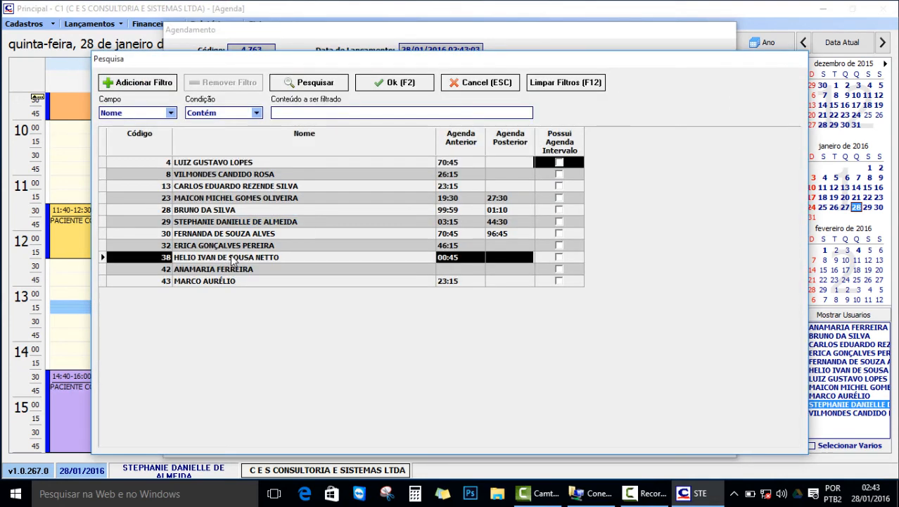
pyautogui.click(620, 200)
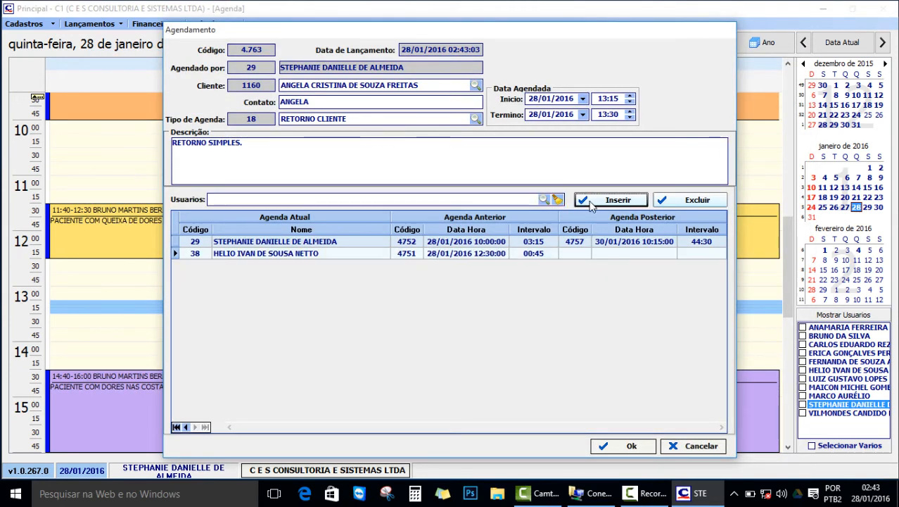
pyautogui.click(176, 242)
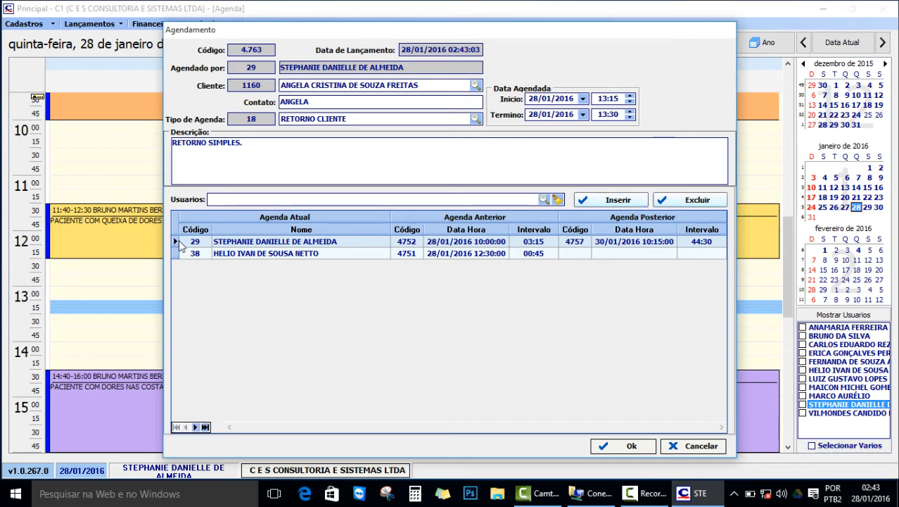
# Remove user 29 and change the appointment time to 12:00–12:30.
pyautogui.click(701, 201)
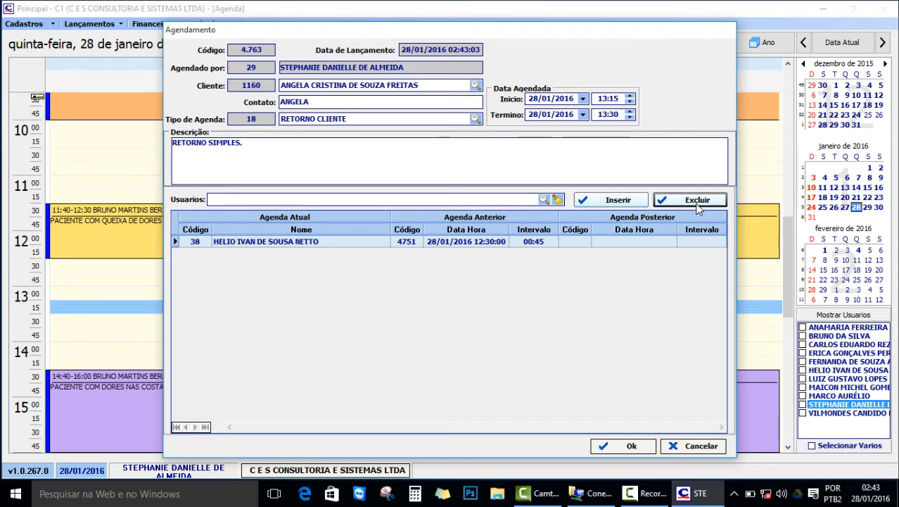
pyautogui.click(617, 97)
pyautogui.moveTo(617, 97); pyautogui.dragTo(526, 116)
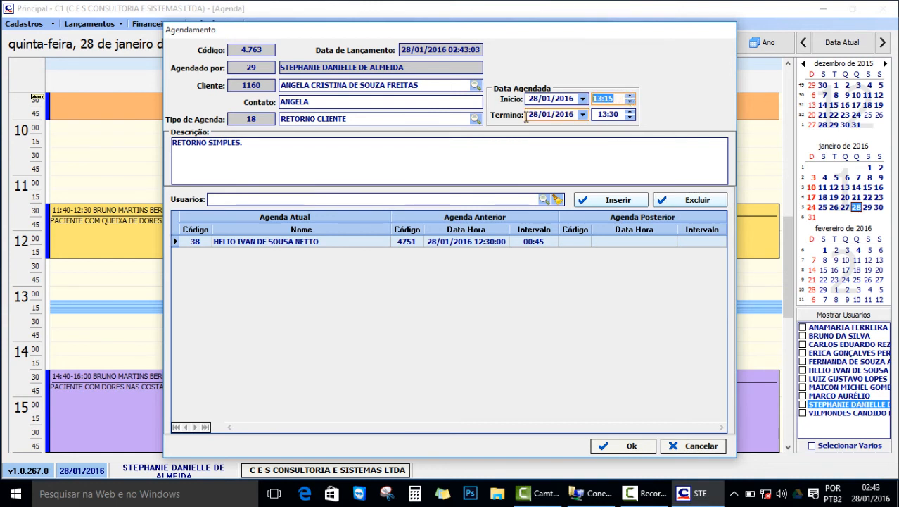
pyautogui.write('12:00')
pyautogui.press('Tab')
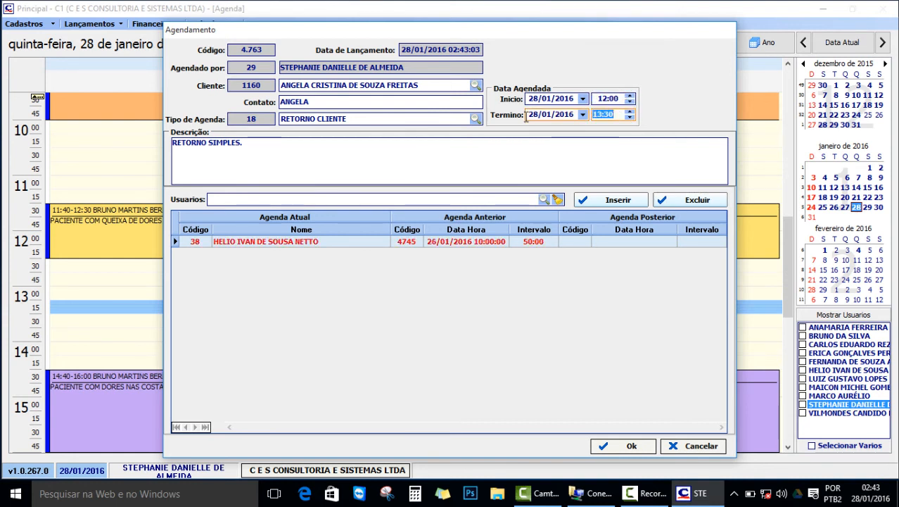
pyautogui.write('12:30')
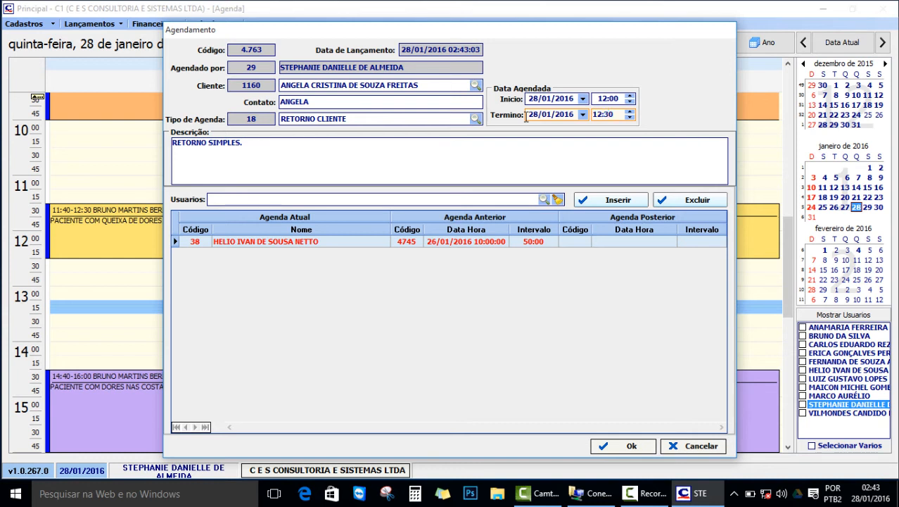
pyautogui.click(616, 100)
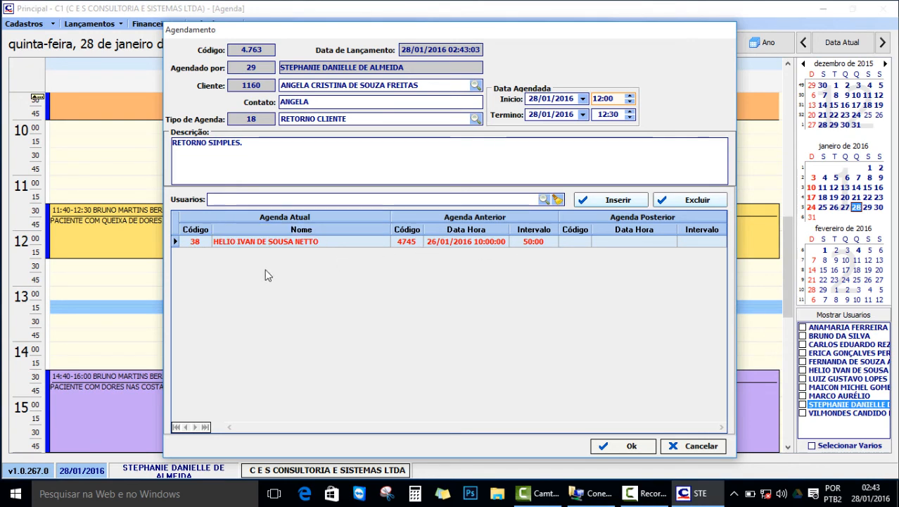
pyautogui.moveTo(530, 34); pyautogui.dragTo(691, 19)
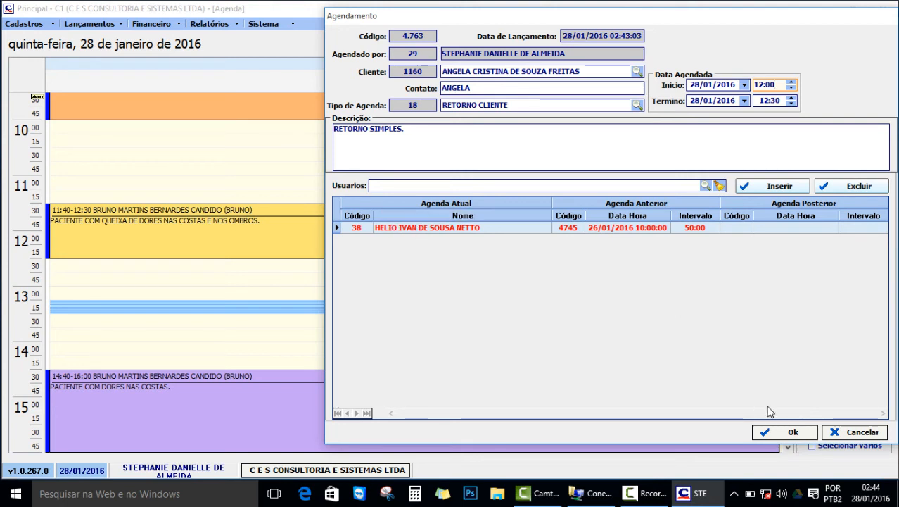
# Try saving, dismiss the scheduling warnings, and change the start time to 13 hours.
pyautogui.click(785, 436)
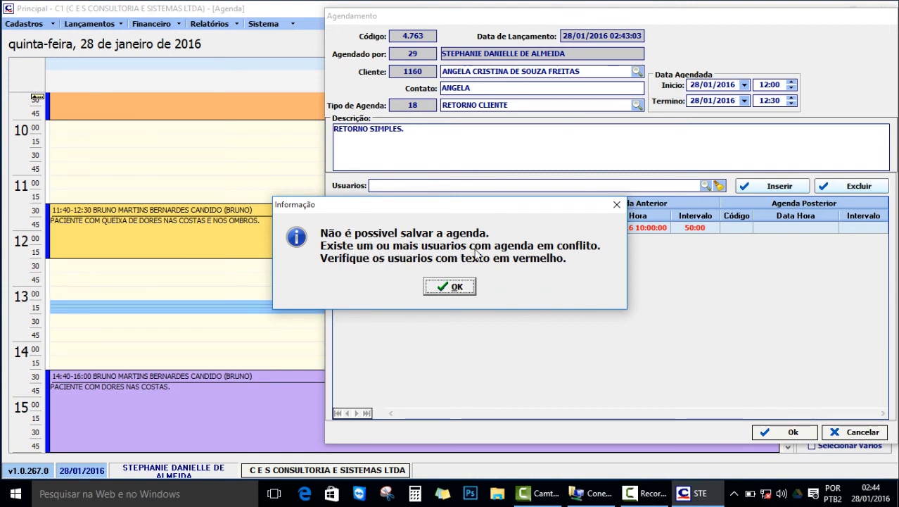
pyautogui.click(446, 286)
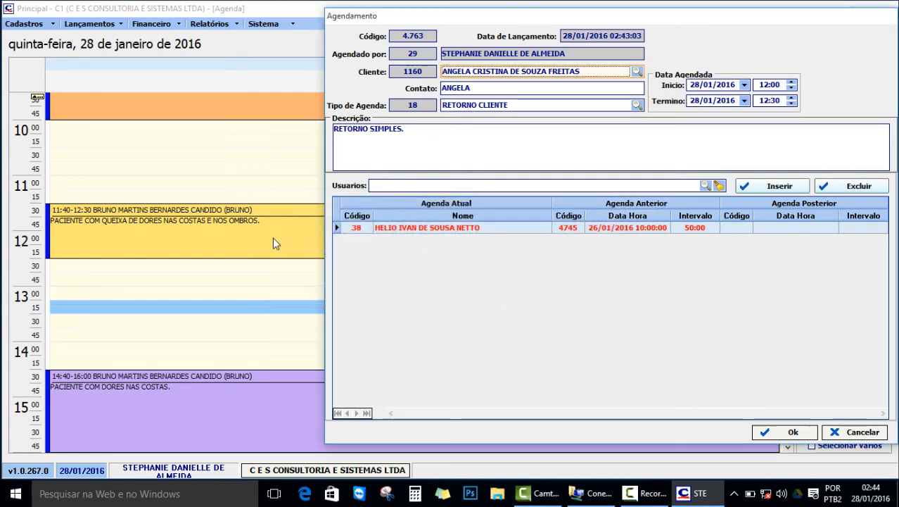
pyautogui.click(767, 84)
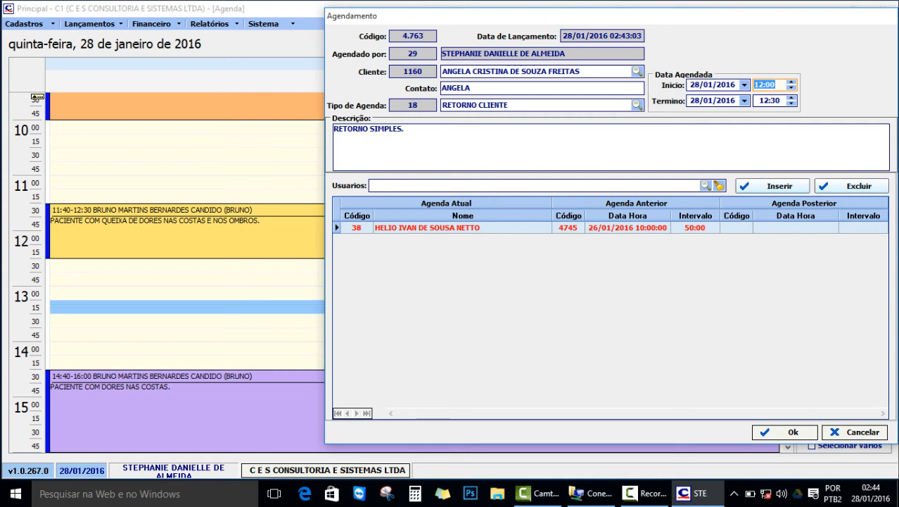
pyautogui.write('13')
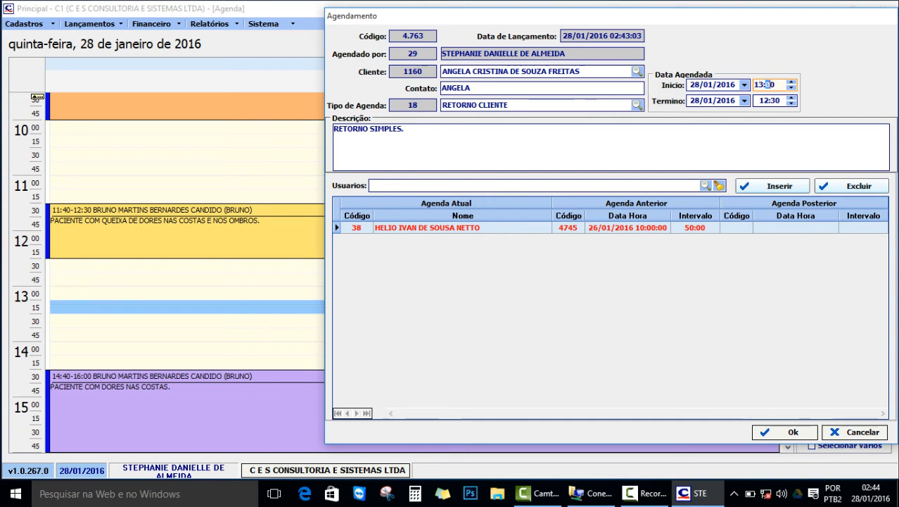
pyautogui.press('Tab')
pyautogui.write('113')
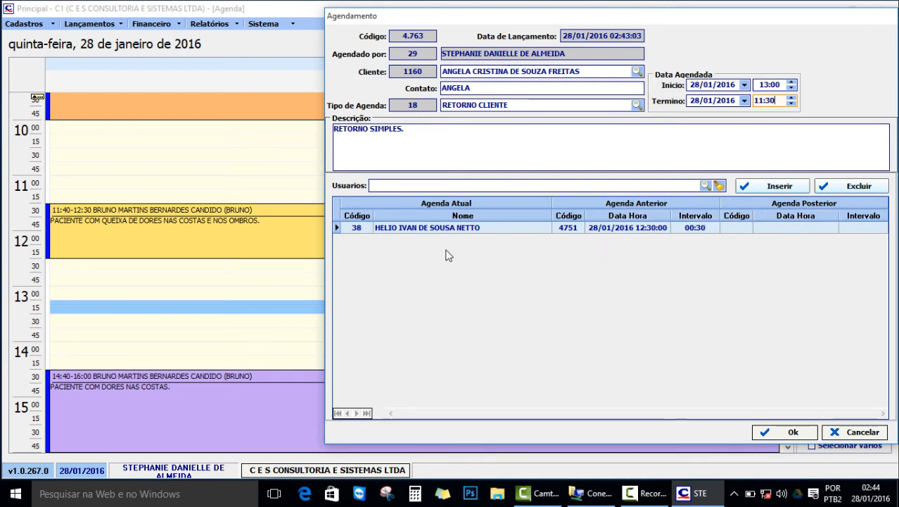
pyautogui.click(780, 433)
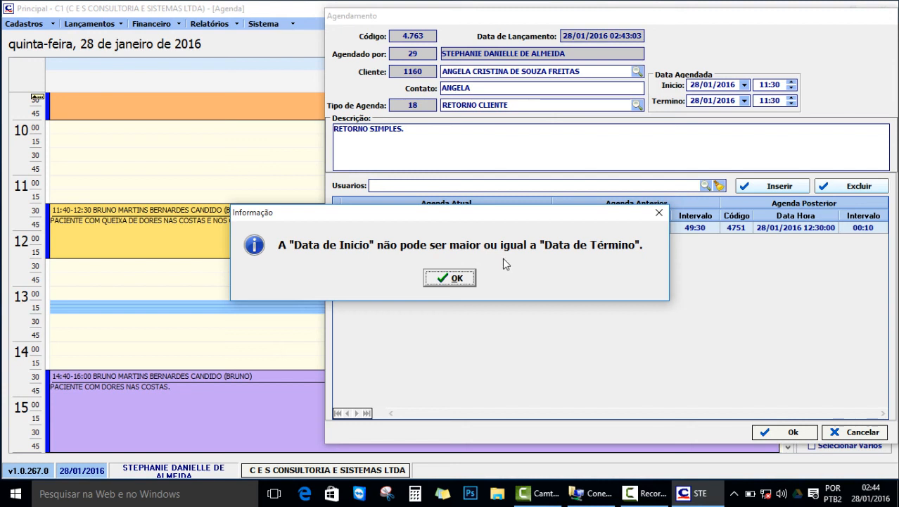
pyautogui.click(459, 279)
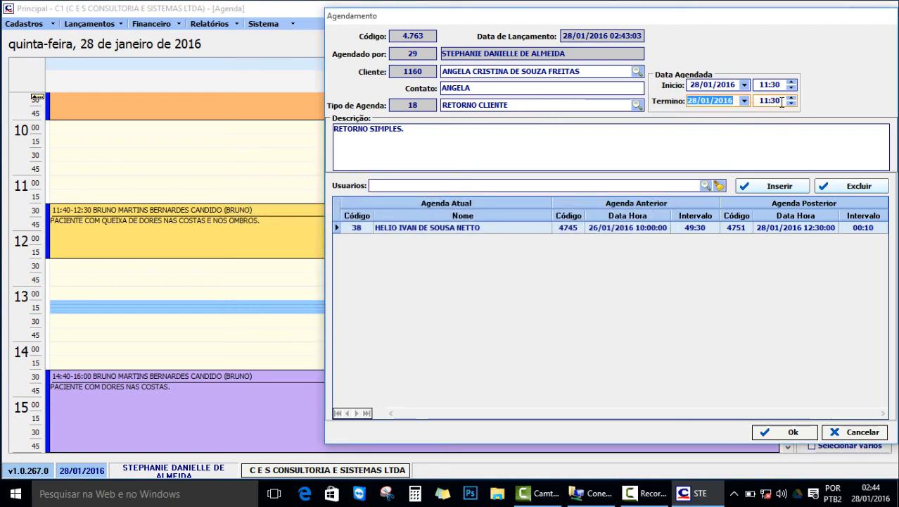
# Set the appointment to 13:30–14:00 and save it.
pyautogui.moveTo(780, 101); pyautogui.dragTo(754, 103)
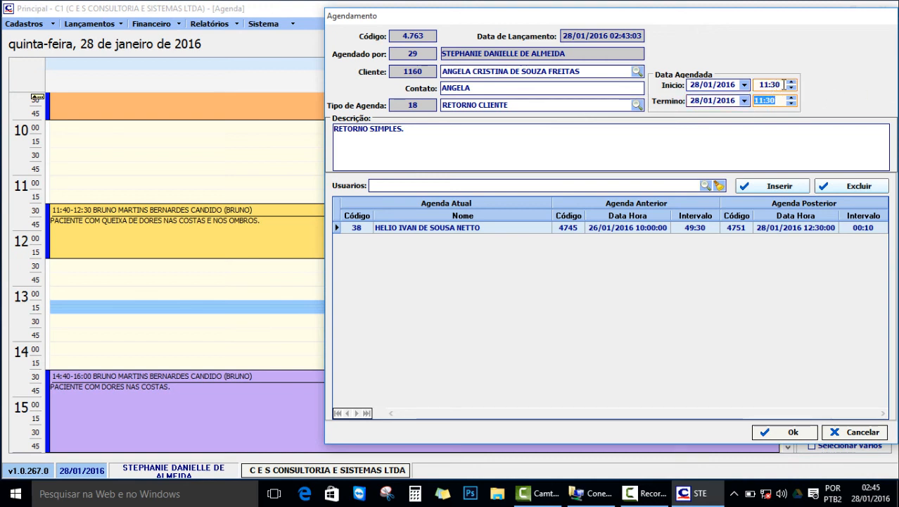
pyautogui.click(753, 85)
pyautogui.write('13')
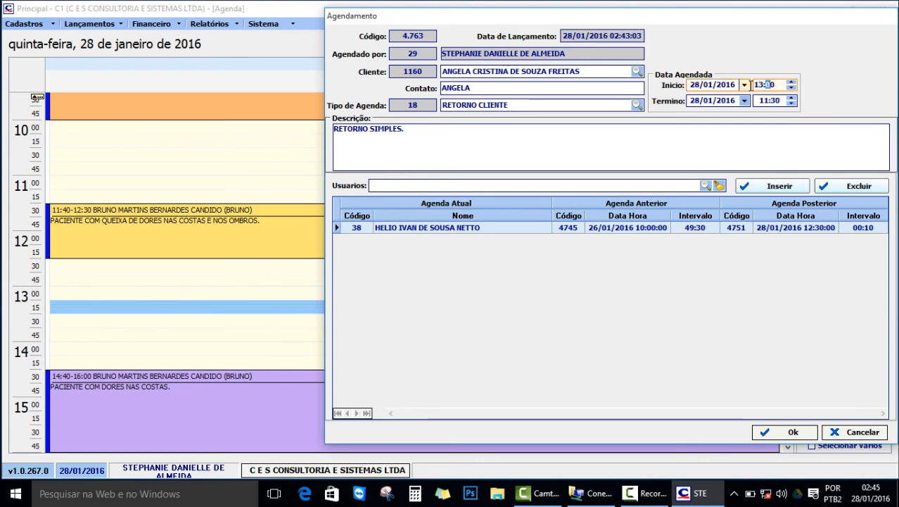
pyautogui.press('Tab')
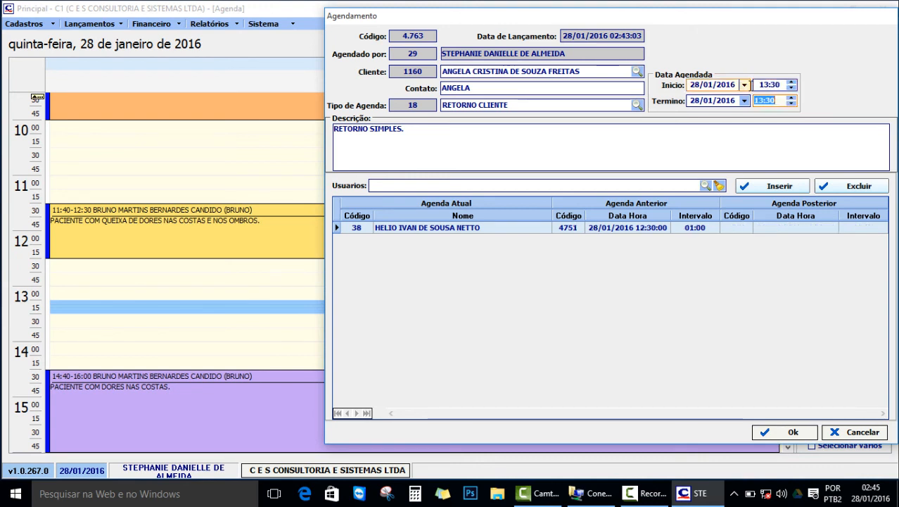
pyautogui.write('14')
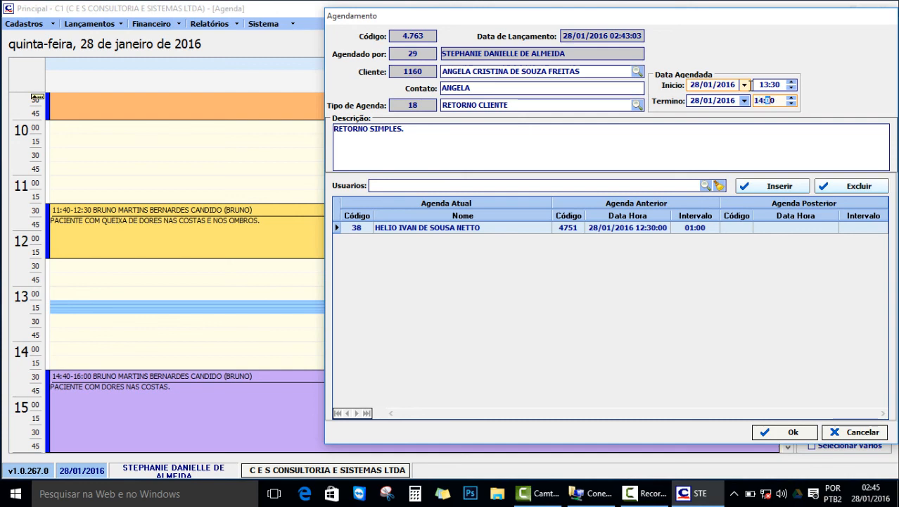
pyautogui.click(770, 431)
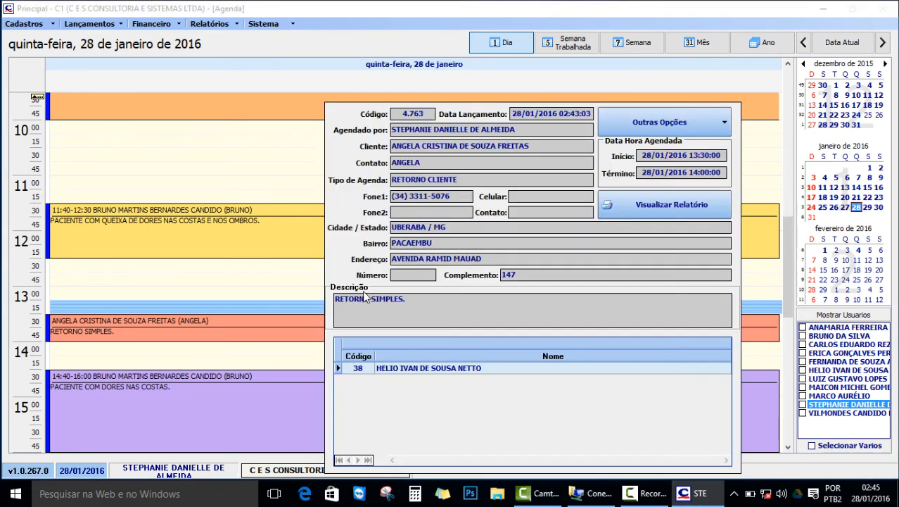
# Open the 14:40–16:00 back-pain consultation and choose Reagendar under Outras Opções.
pyautogui.scroll(-4, 216, 278)
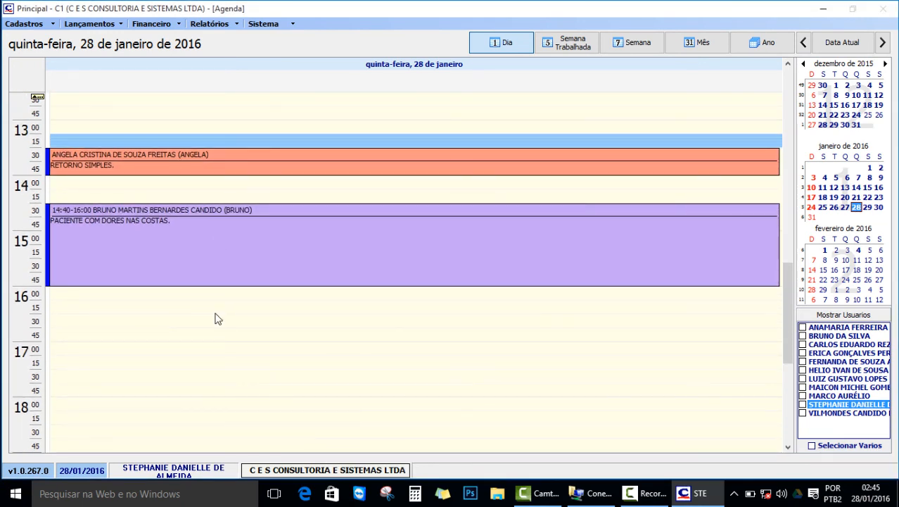
pyautogui.doubleClick(199, 263)
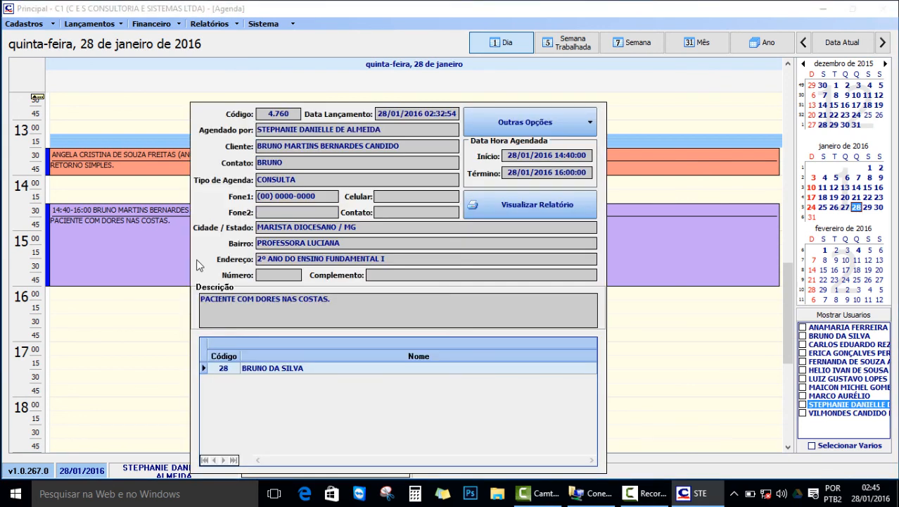
pyautogui.click(551, 127)
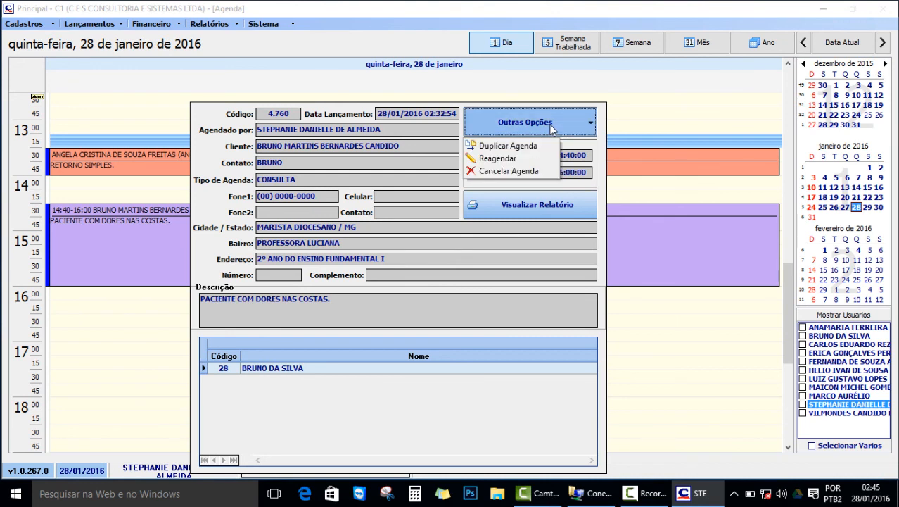
pyautogui.click(520, 159)
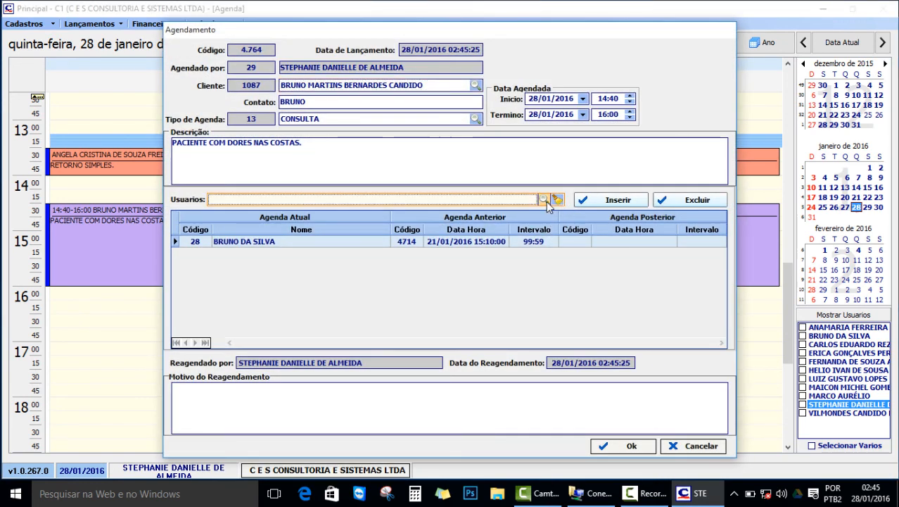
# Add user 13 and save the reschedule with reason 'INCLUSÃO DE FUNCIONARIO.'.
pyautogui.click(545, 201)
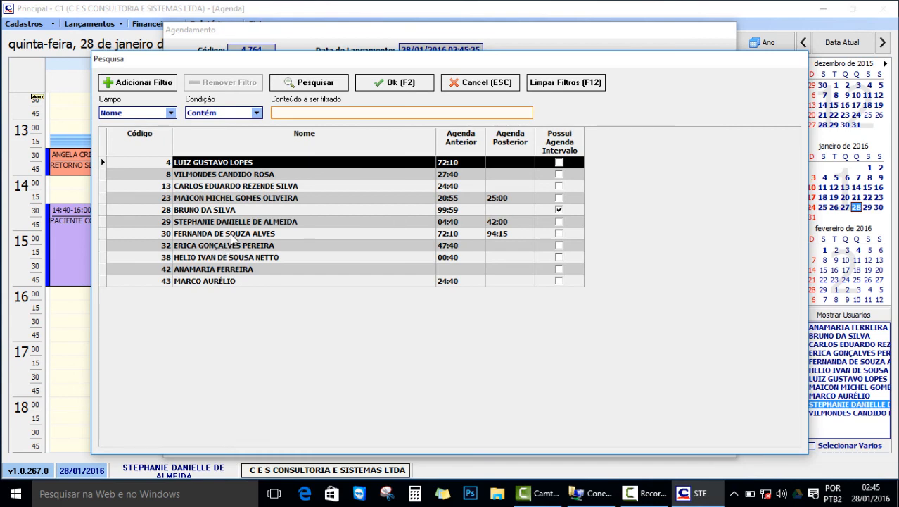
pyautogui.doubleClick(242, 187)
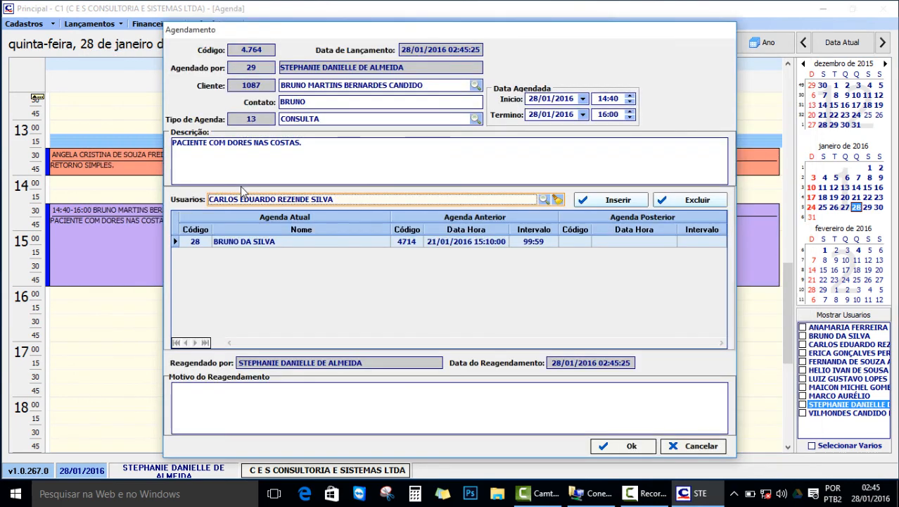
pyautogui.click(619, 201)
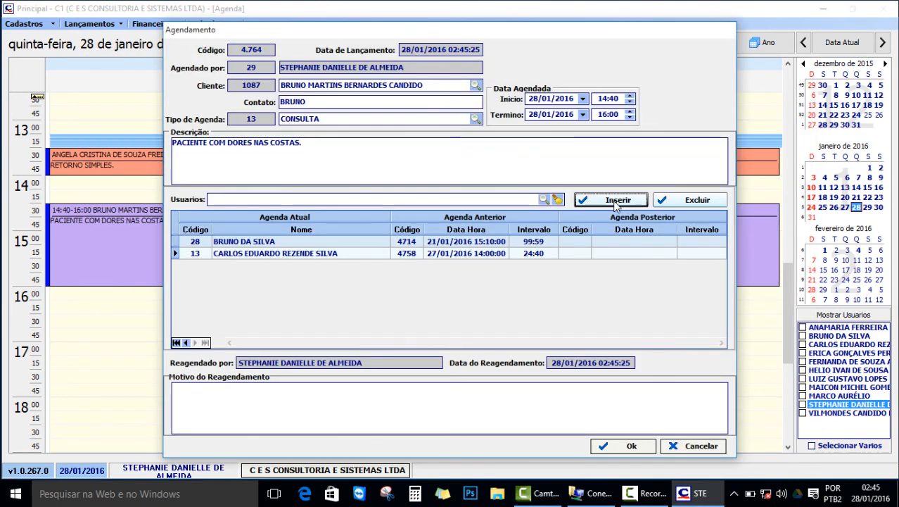
pyautogui.click(339, 396)
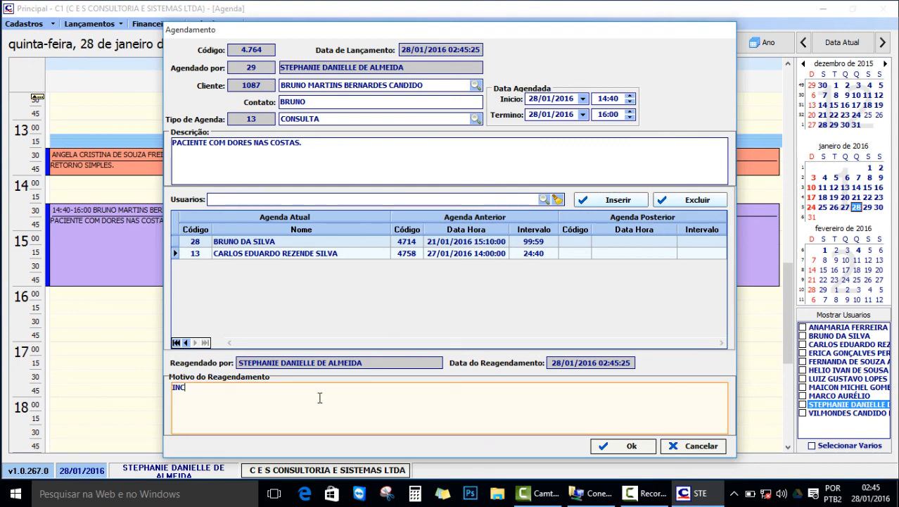
pyautogui.write('INCLUSÃO DE FUNCIONARIO.')
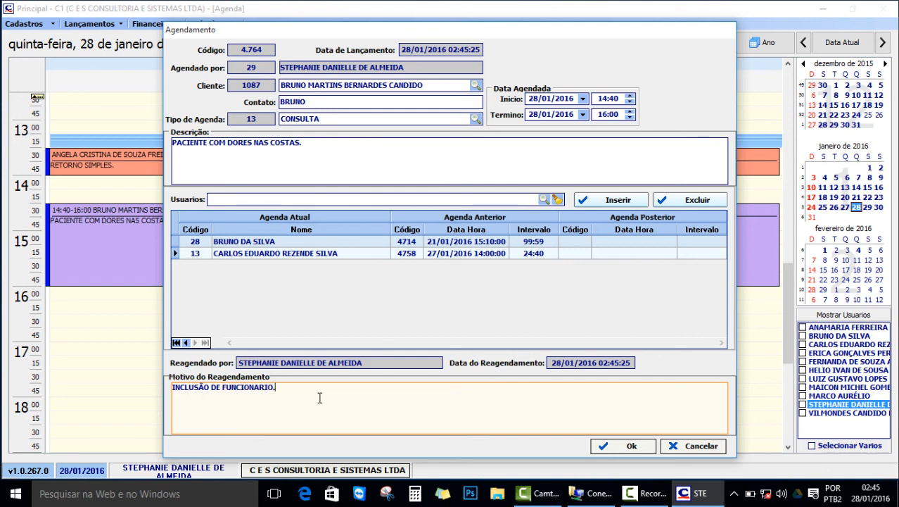
pyautogui.click(601, 444)
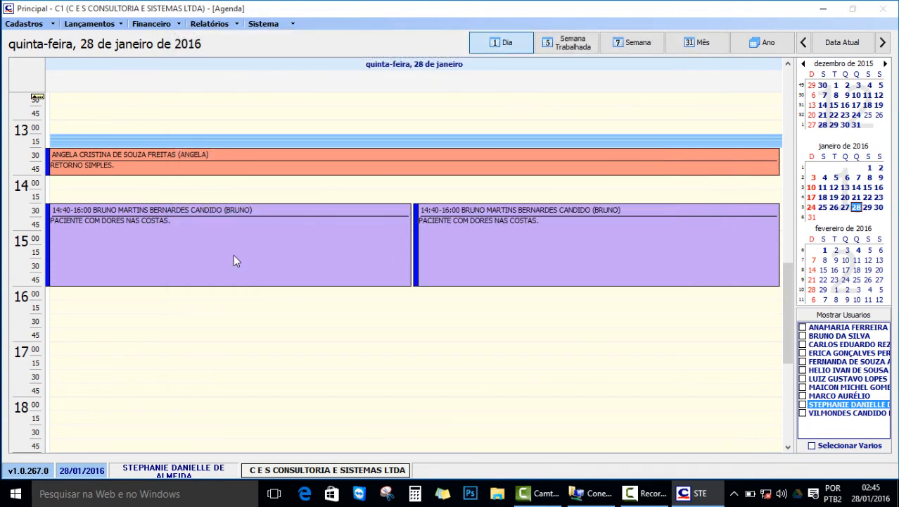
# Glance at the rescheduled consultation, then cycle through working-week, week, month and day layouts.
pyautogui.doubleClick(510, 259)
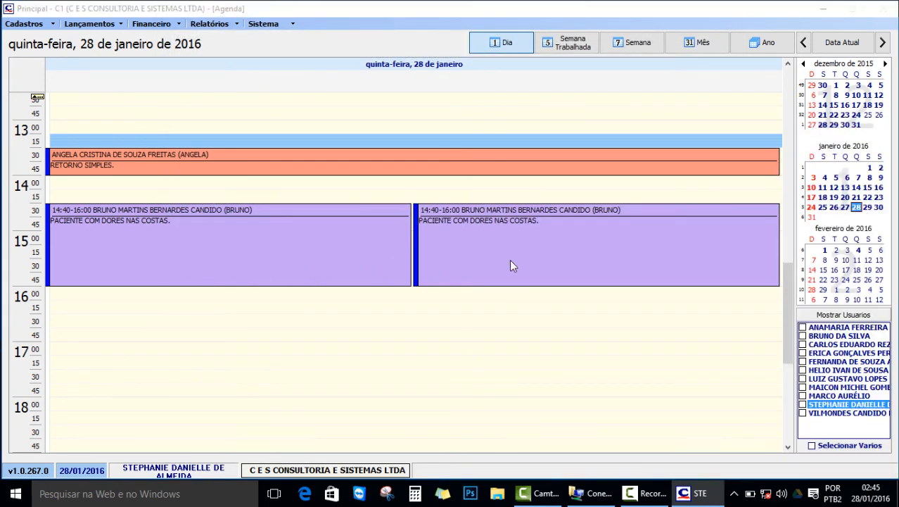
pyautogui.press('Escape')
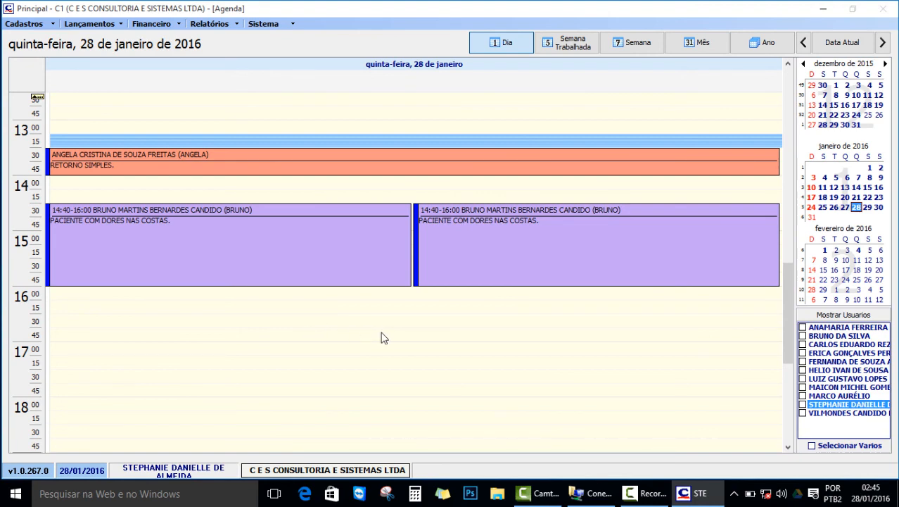
pyautogui.scroll(5, 367, 361)
pyautogui.scroll(3, 367, 362)
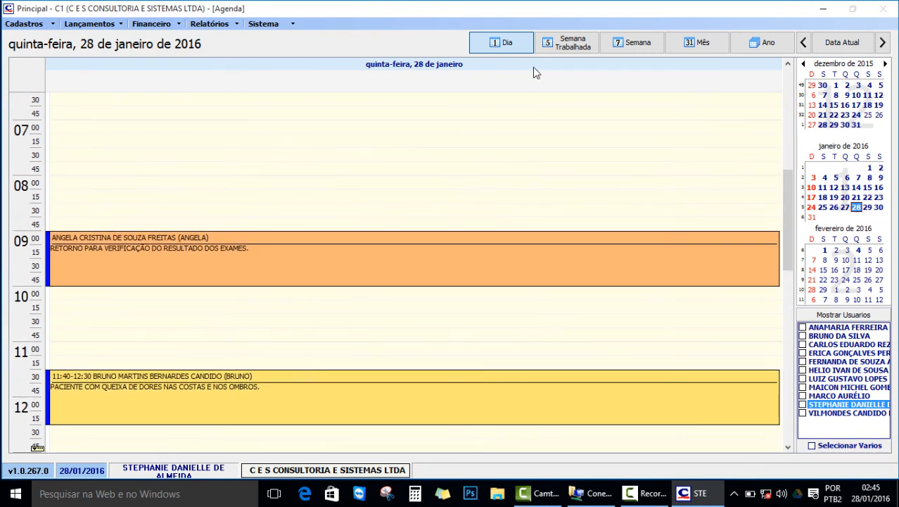
pyautogui.click(567, 44)
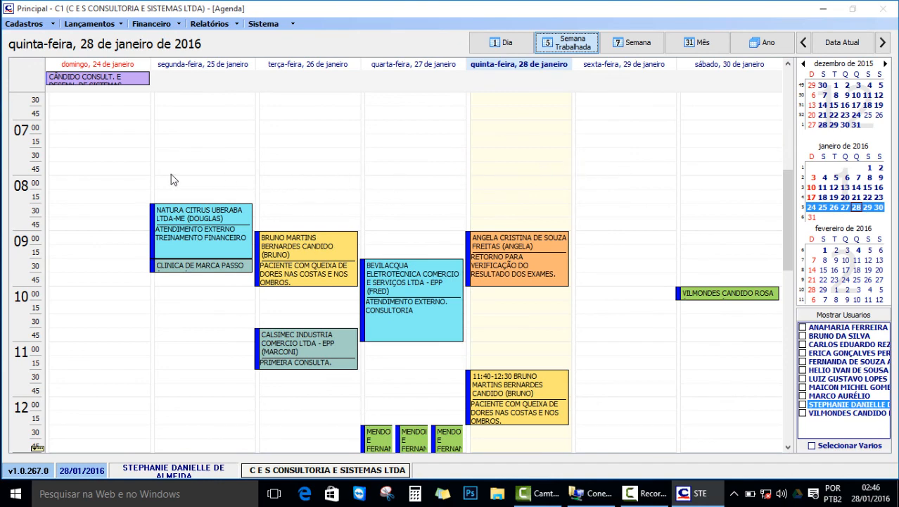
pyautogui.click(631, 45)
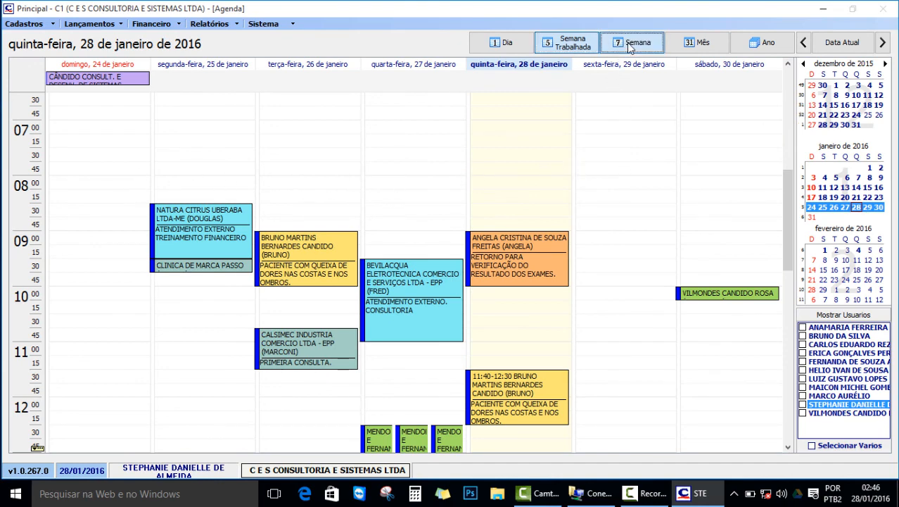
pyautogui.click(696, 46)
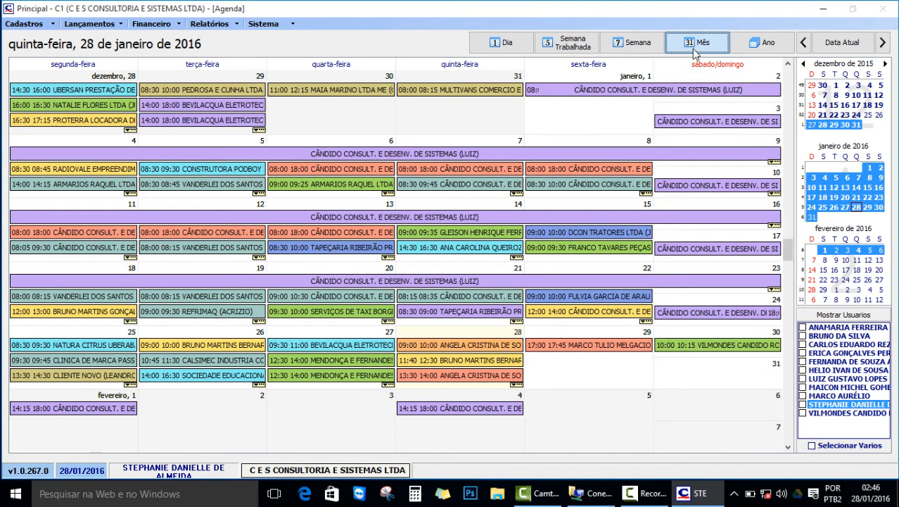
pyautogui.click(501, 44)
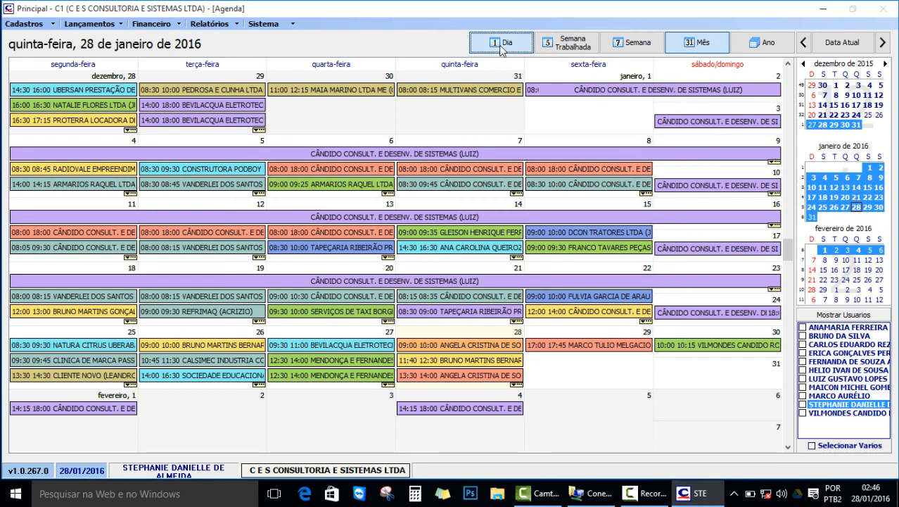